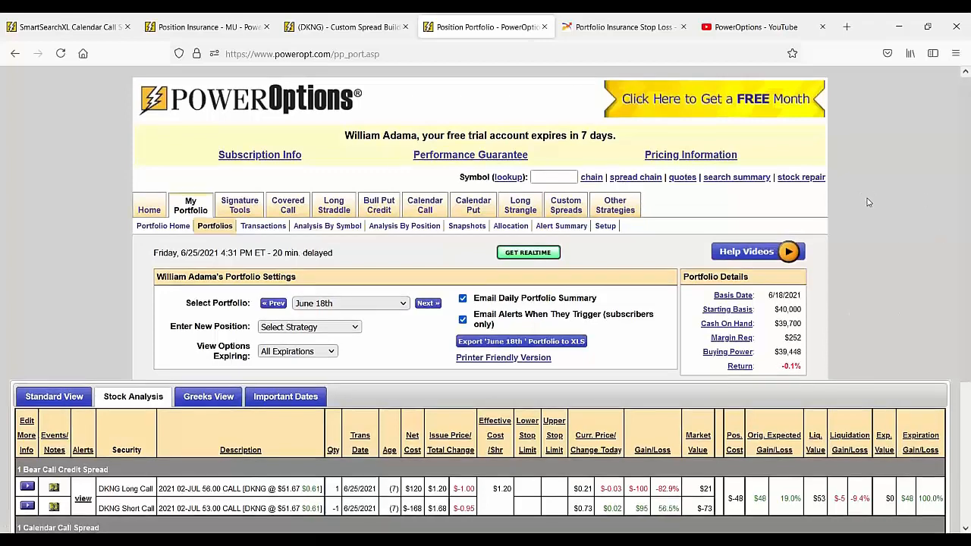
Start a new Bull Call Debit Spread position in the June 18th portfolio
scroll(868, 202, "down", 5)
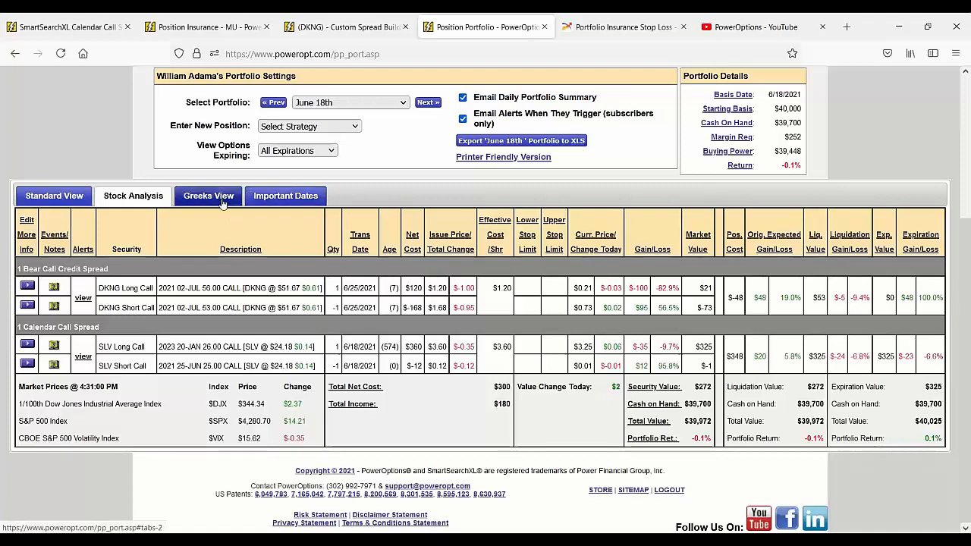
scroll(222, 204, "up", 2)
left_click(345, 195)
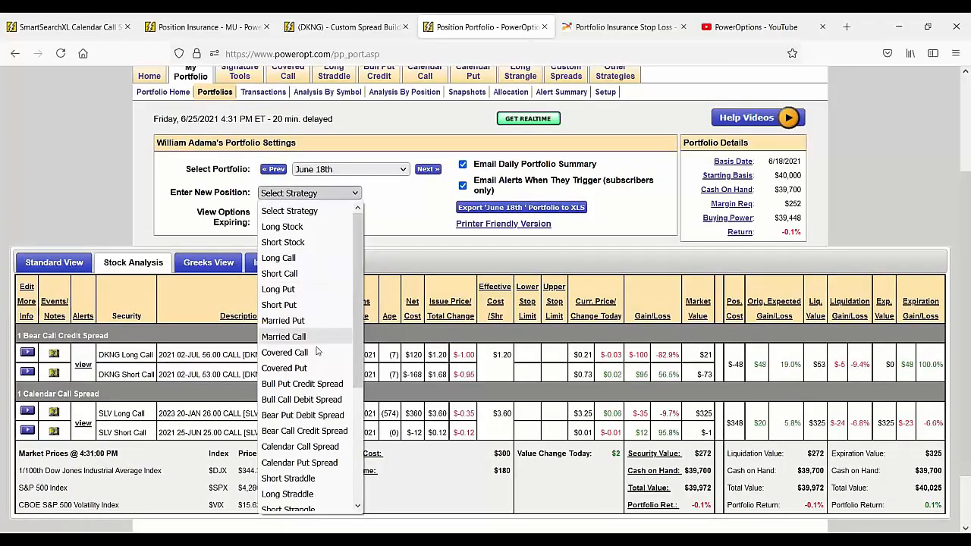
left_click(306, 400)
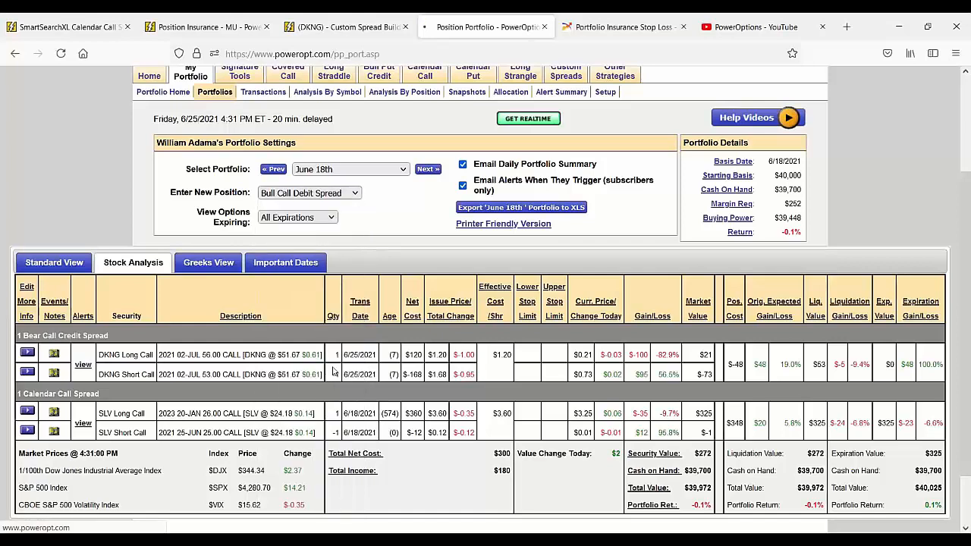
Choose the BERY Jul 16, 2021 62.50 call as the buy-to-open leg
left_click(344, 317)
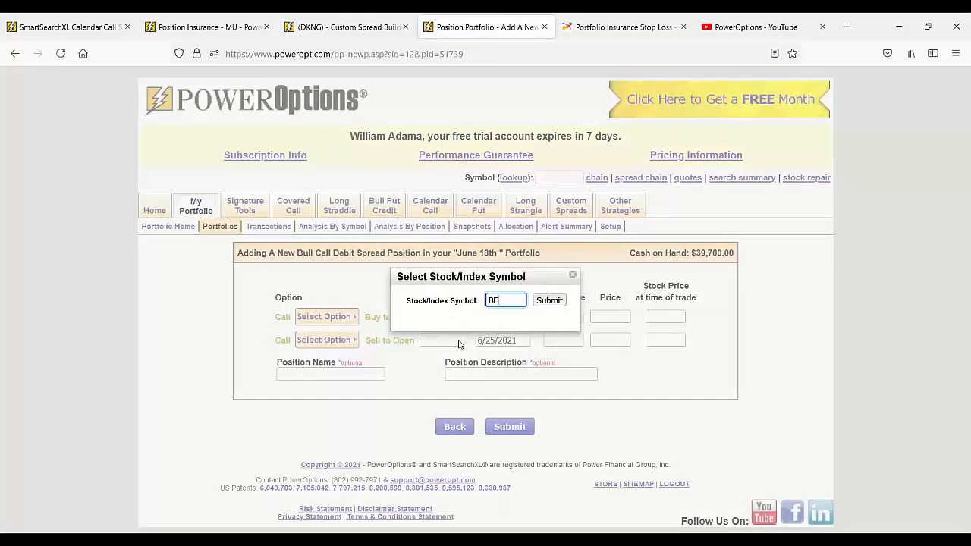
type("BERY")
left_click(554, 301)
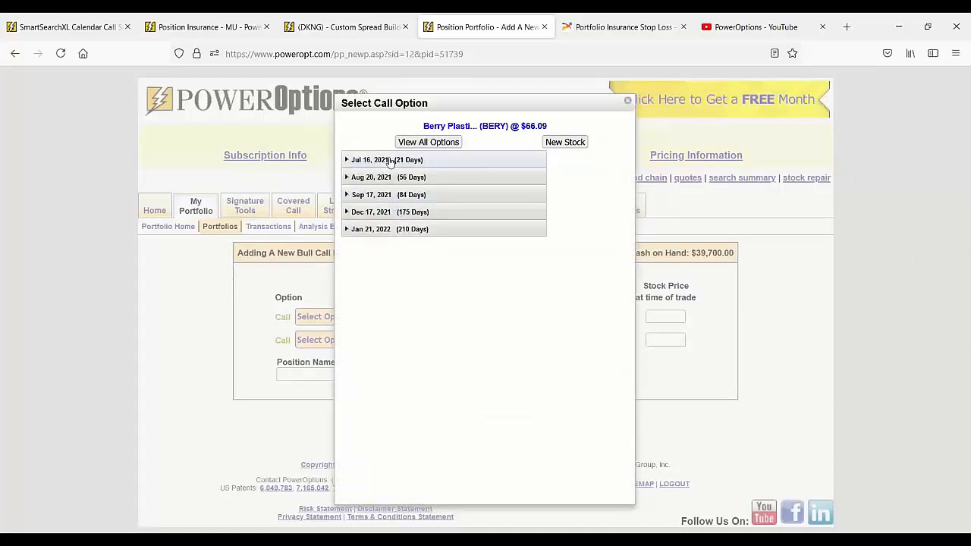
left_click(389, 160)
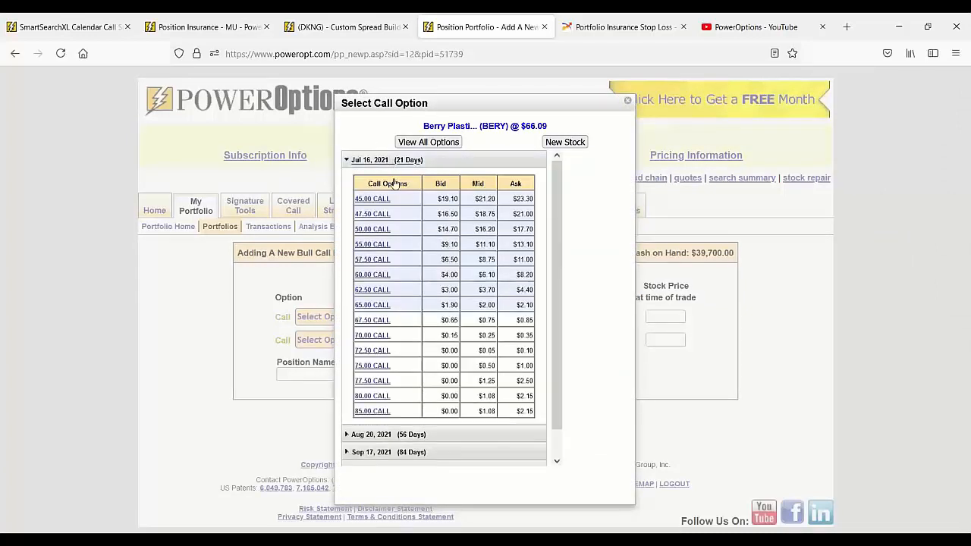
left_click(377, 293)
Choose the BERY Jul 16, 2021 65.00 call as the sell-to-open leg
left_click(341, 339)
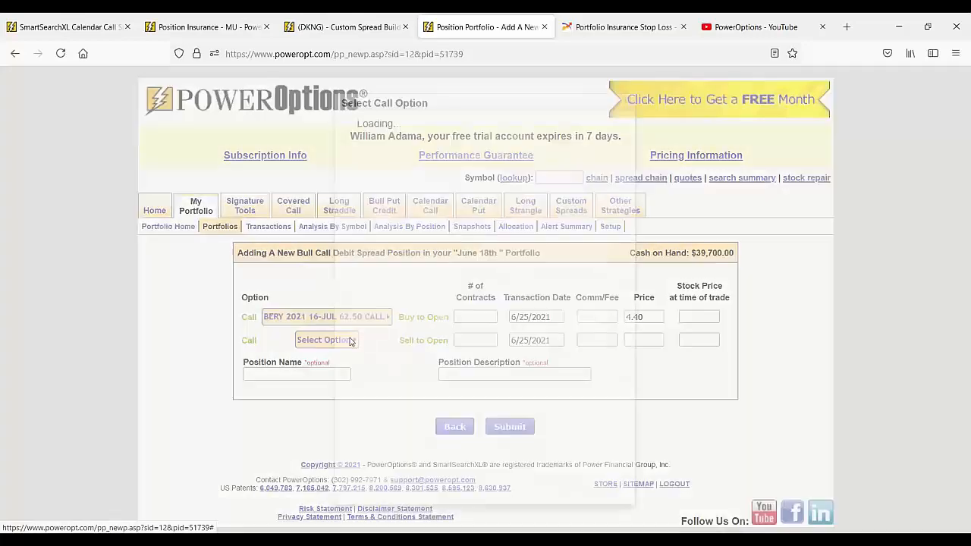
left_click(402, 161)
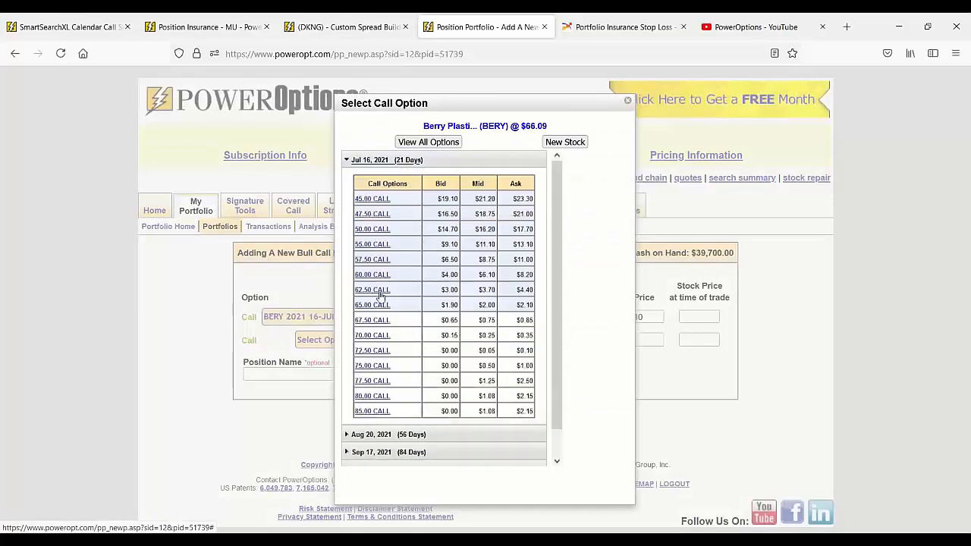
left_click(374, 308)
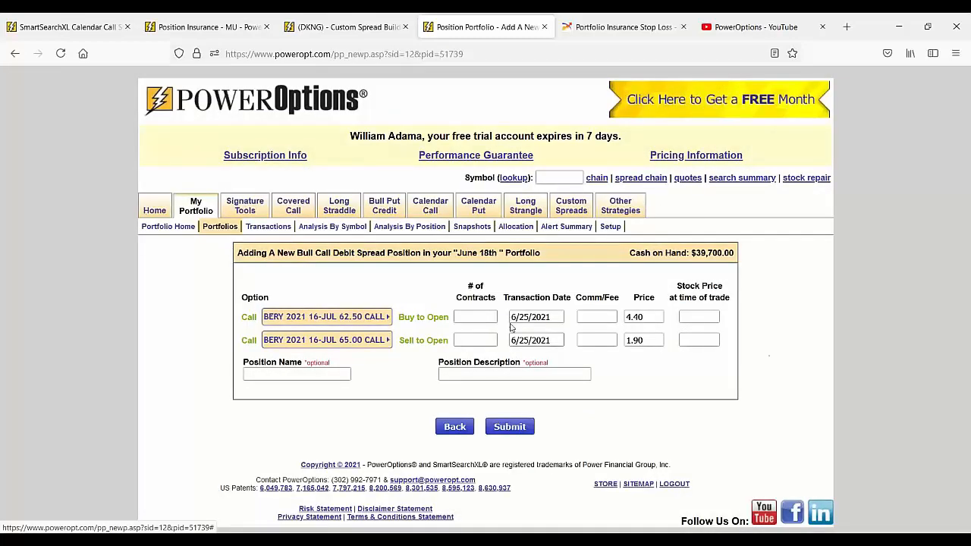
Clear the 62.50 call's price and set the transaction date of both legs to 06/15/2021
double_click(657, 314)
key("BackSpace")
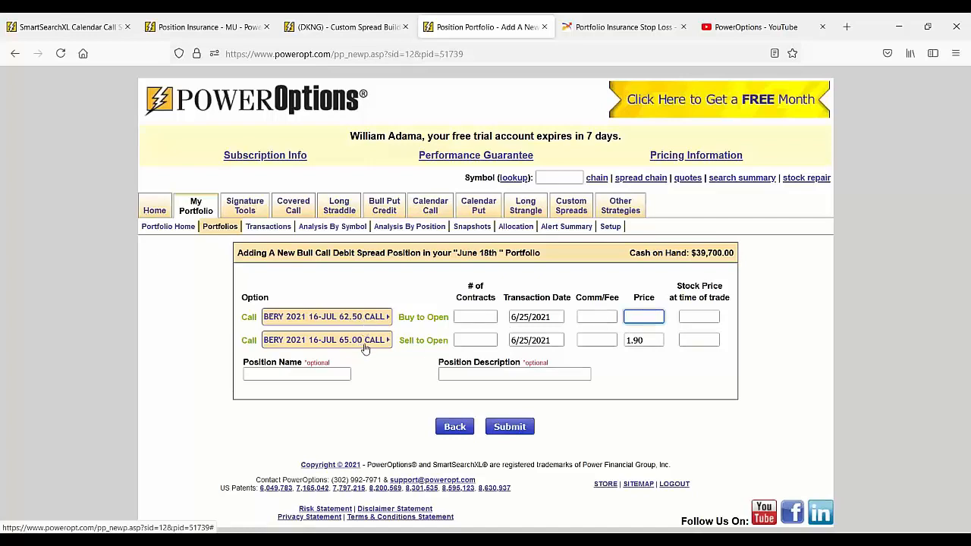
left_click(559, 318)
left_click(586, 436)
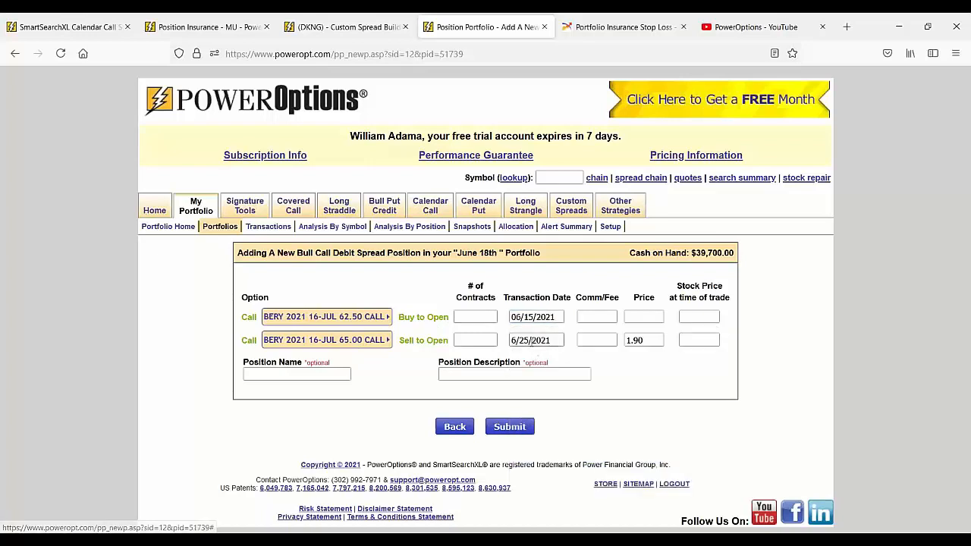
left_click(531, 340)
left_click(588, 458)
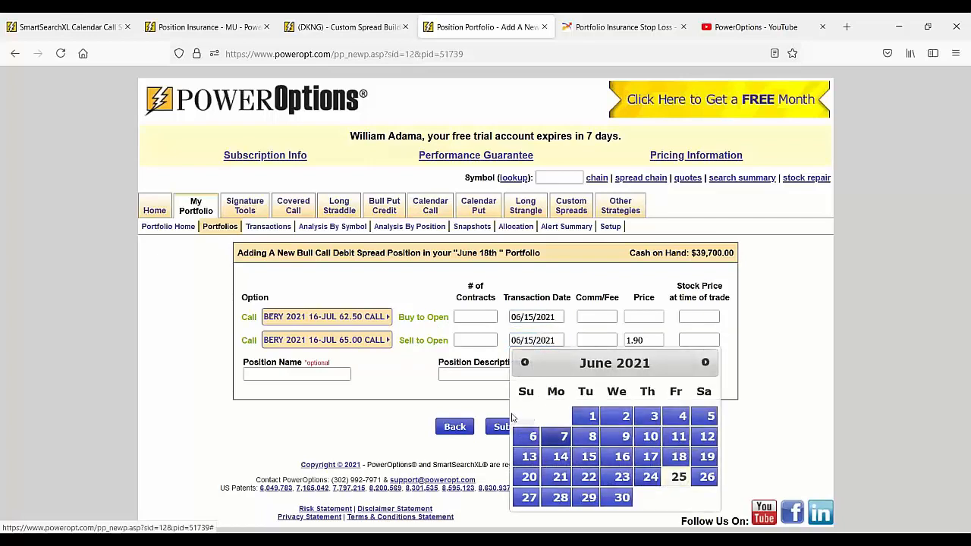
Set the number of contracts to 1 for both call legs
left_click(465, 316)
type("1")
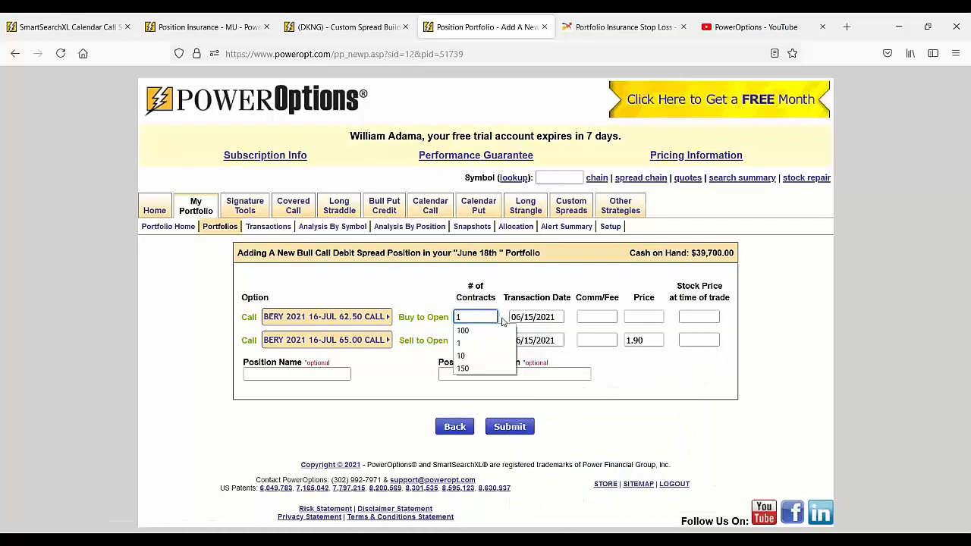
left_click(406, 393)
Price the 65.00 call at 1.50 and the 62.50 call at .25, and submit the new spread position
double_click(646, 340)
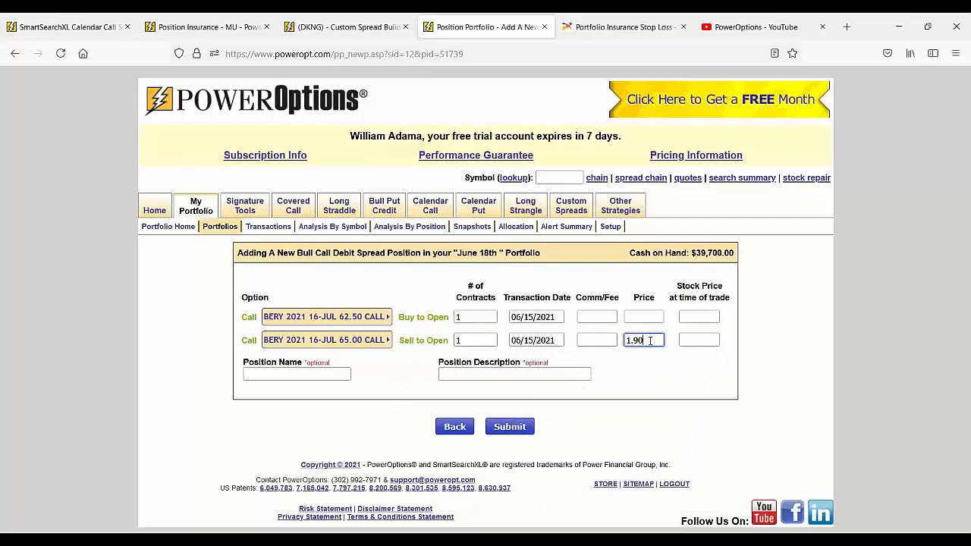
key("BackSpace")
type("1.50")
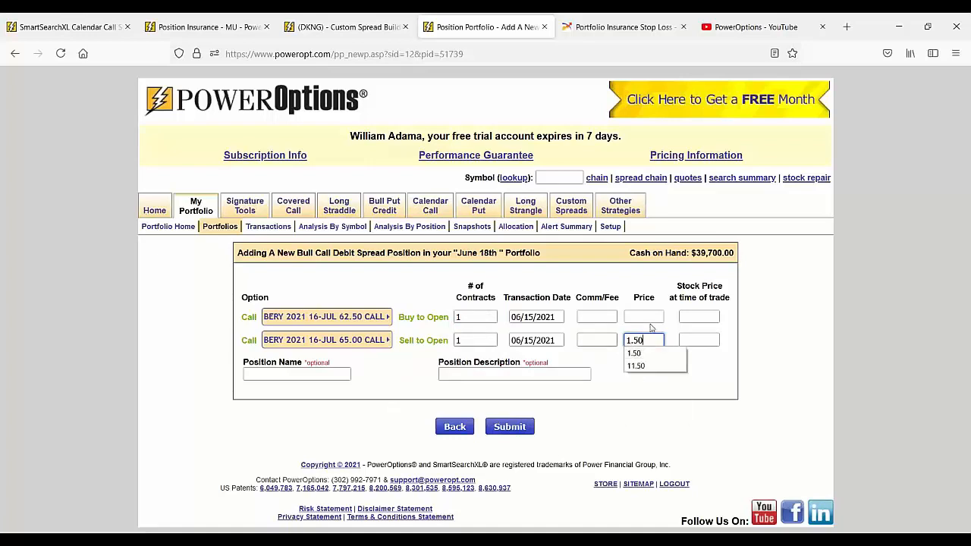
left_click(651, 316)
type(".25")
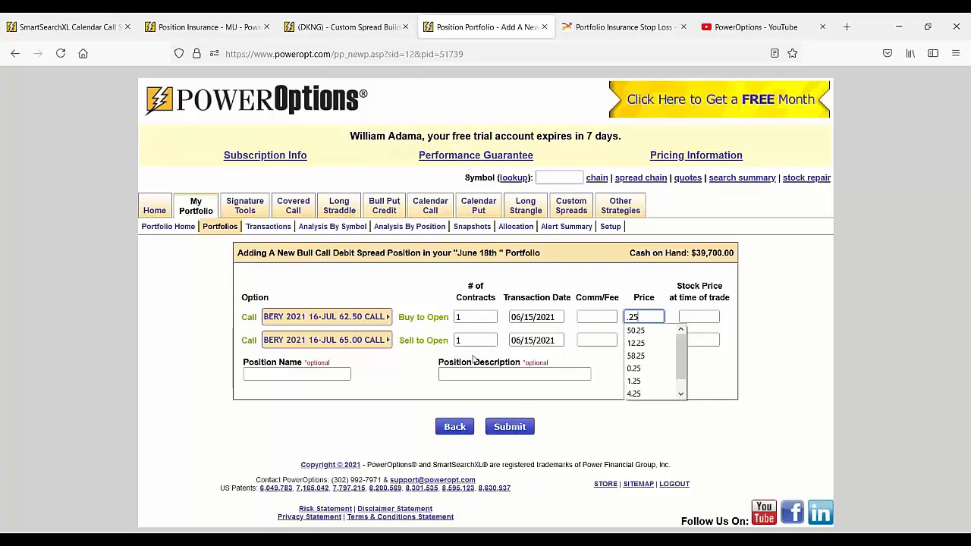
left_click(507, 430)
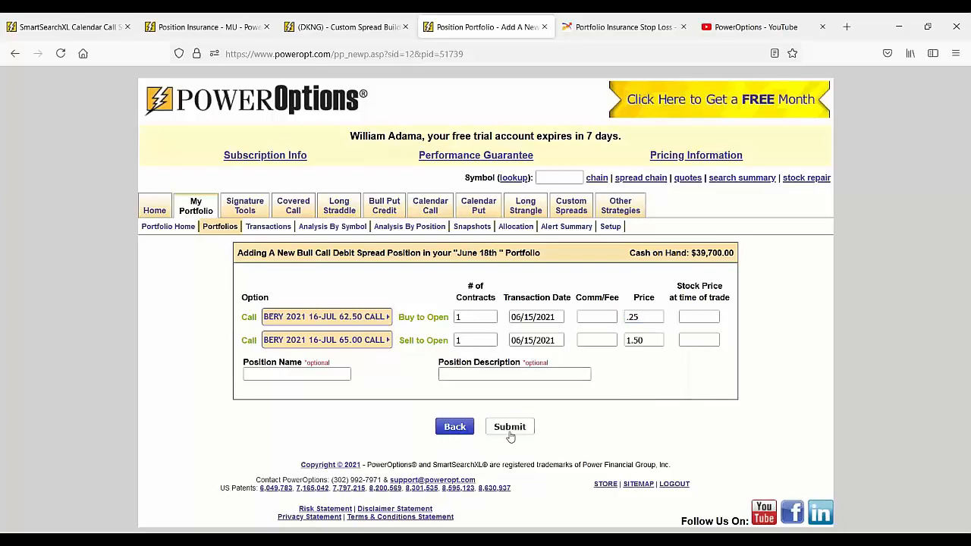
Open the BERY bull call debit spread for editing and set the 62.50 call's price to 1.50
scroll(329, 321, "down", 3)
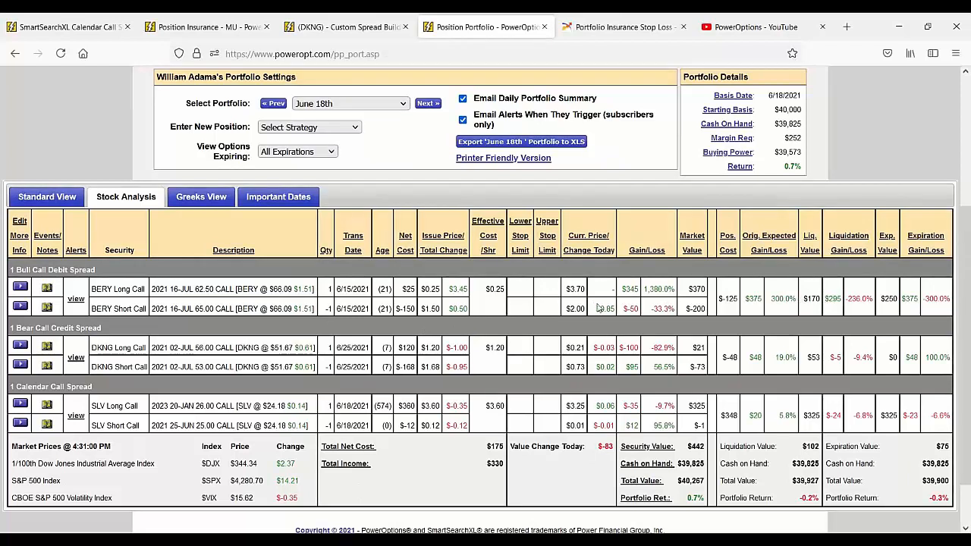
left_click_drag(748, 302, 829, 304)
left_click(755, 297)
double_click(755, 298)
left_click(20, 287)
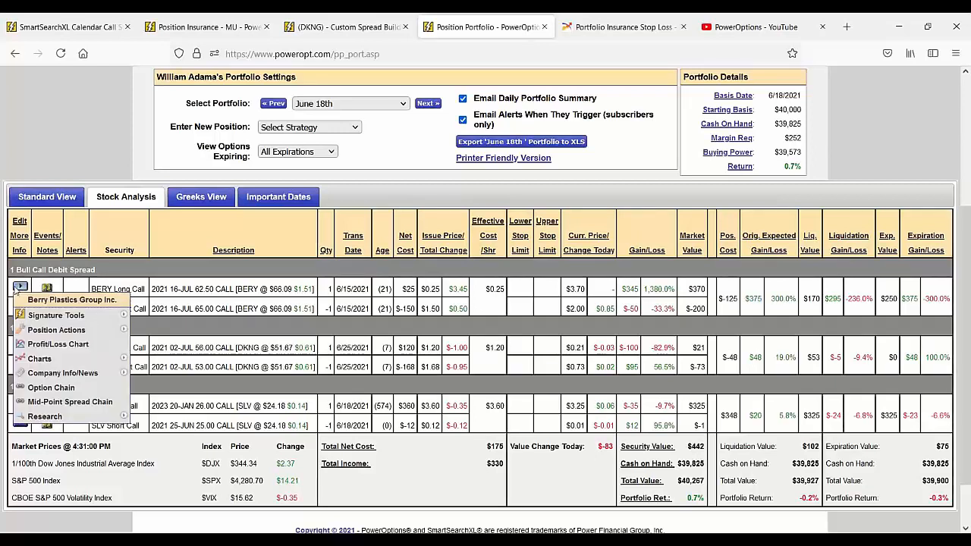
mouse_move(76, 333)
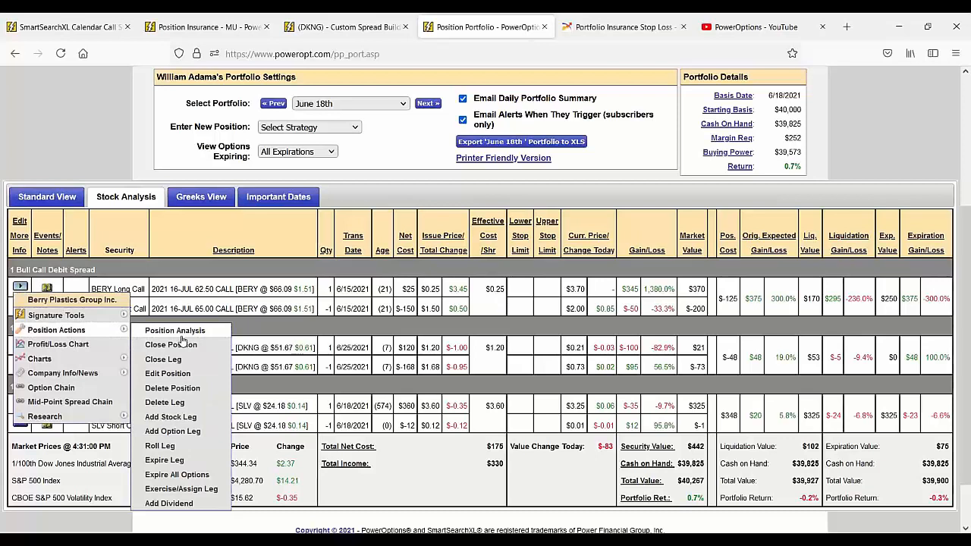
left_click(167, 373)
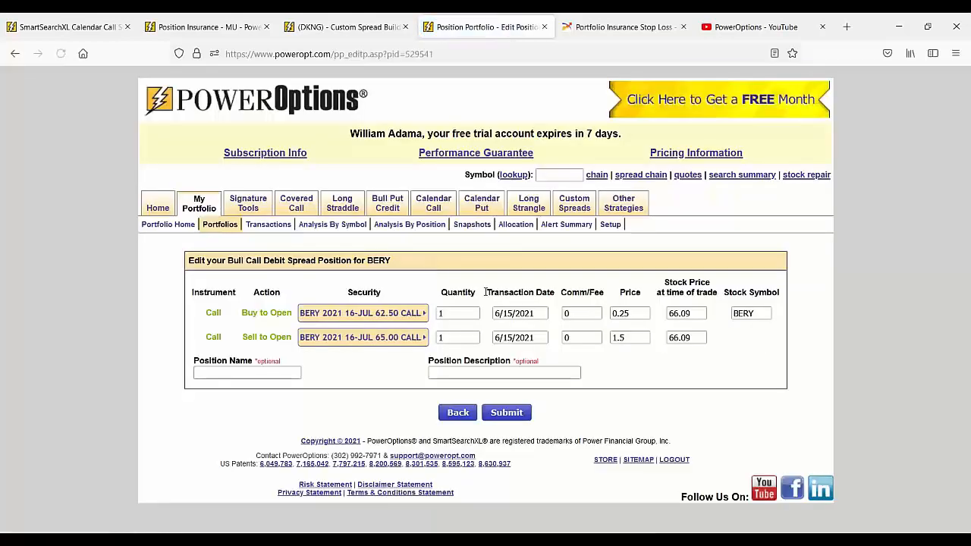
left_click_drag(645, 317, 618, 313)
key("BackSpace")
key("BackSpace")
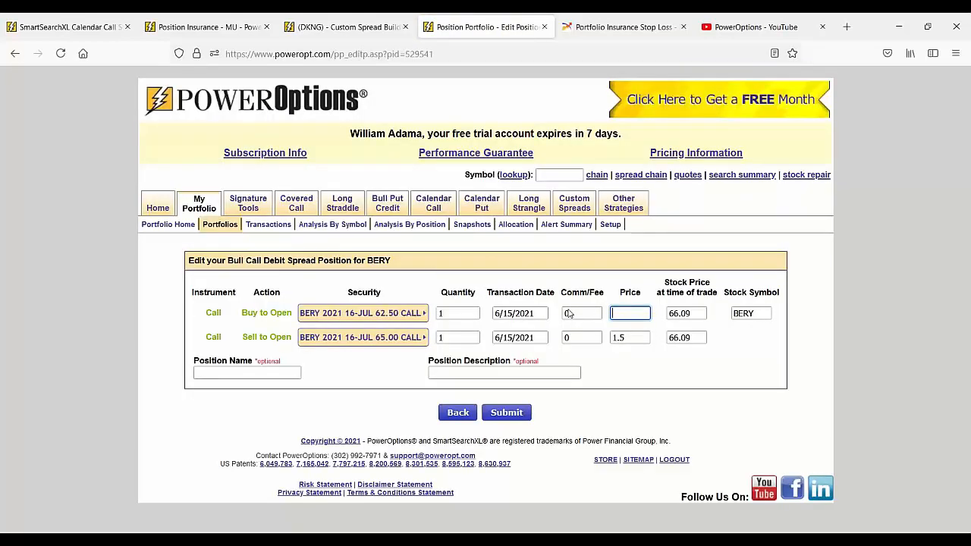
type("1.50")
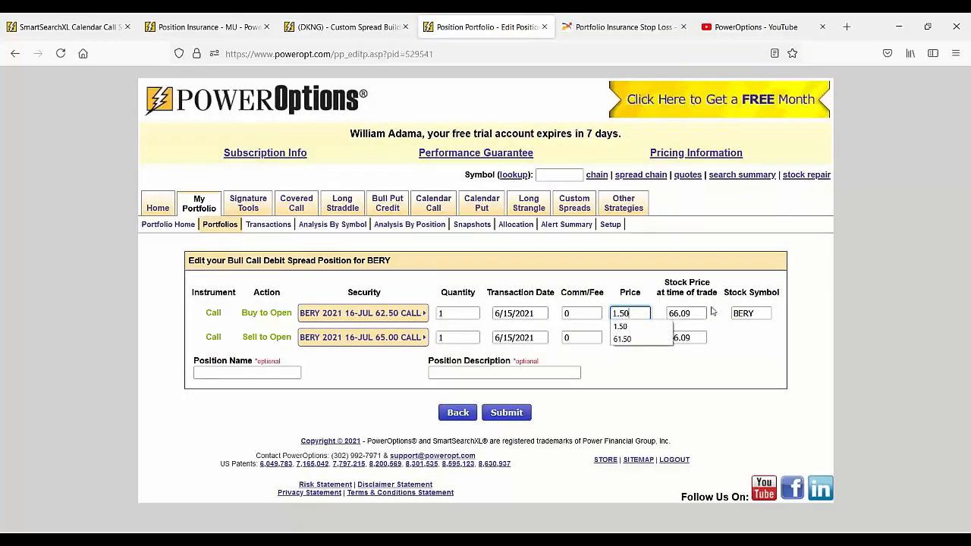
Set the 65.00 call's price to .25 and submit the edited BERY position
left_click(644, 350)
left_click(642, 338)
key("BackSpace")
key("BackSpace")
key("BackSpace")
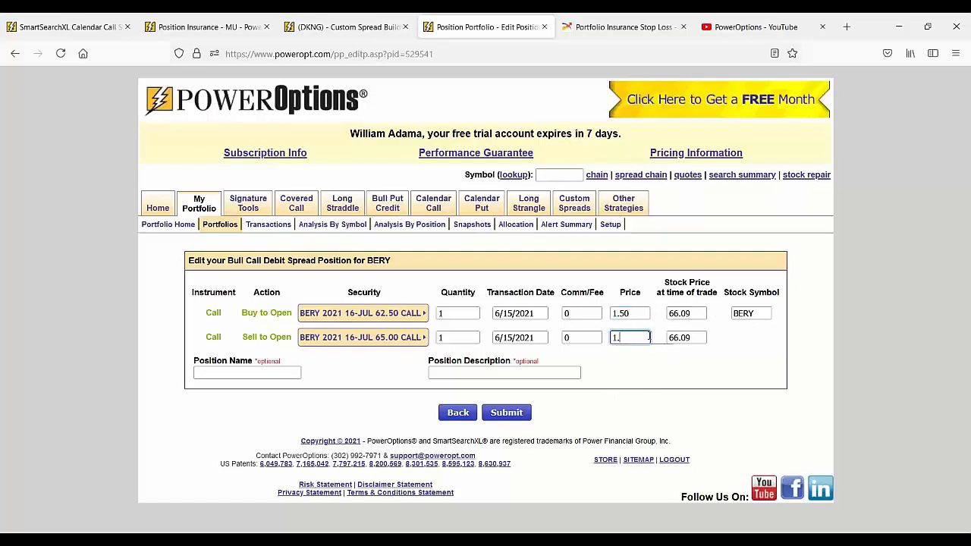
type(".25")
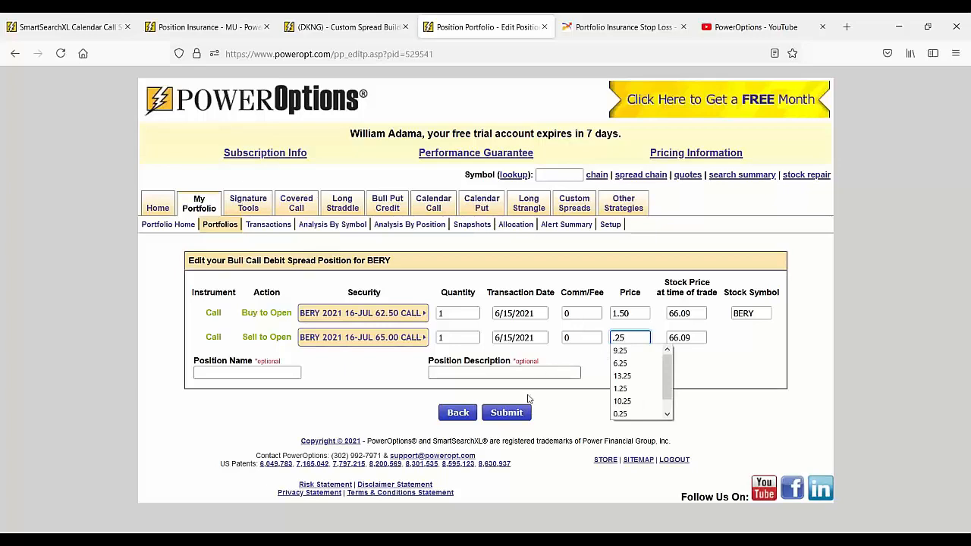
left_click(506, 412)
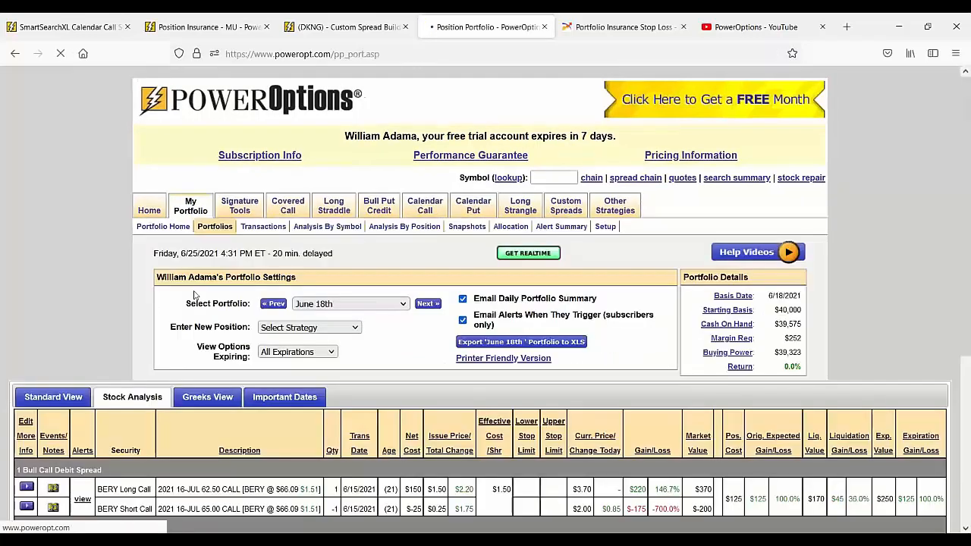
Examine the BERY spread's short leg, effective cost, position cost, and liquidation and expiration gain/loss in the portfolio table
scroll(648, 340, "down", 3)
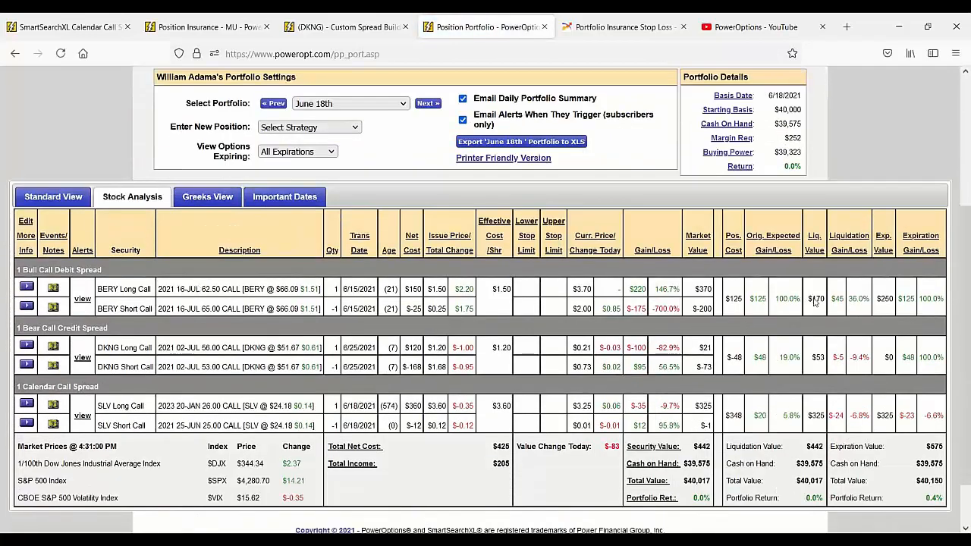
left_click_drag(832, 305, 870, 302)
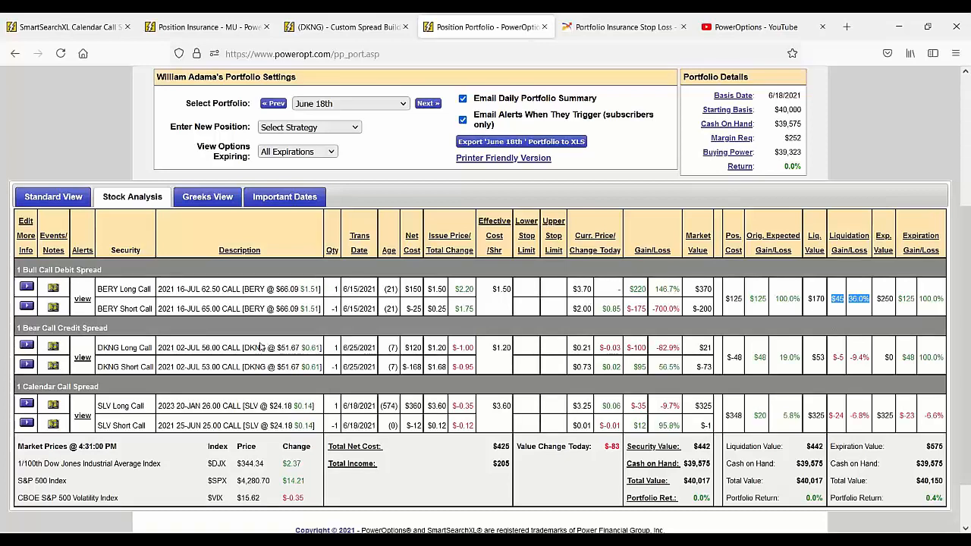
left_click(148, 258)
left_click_drag(177, 309, 235, 309)
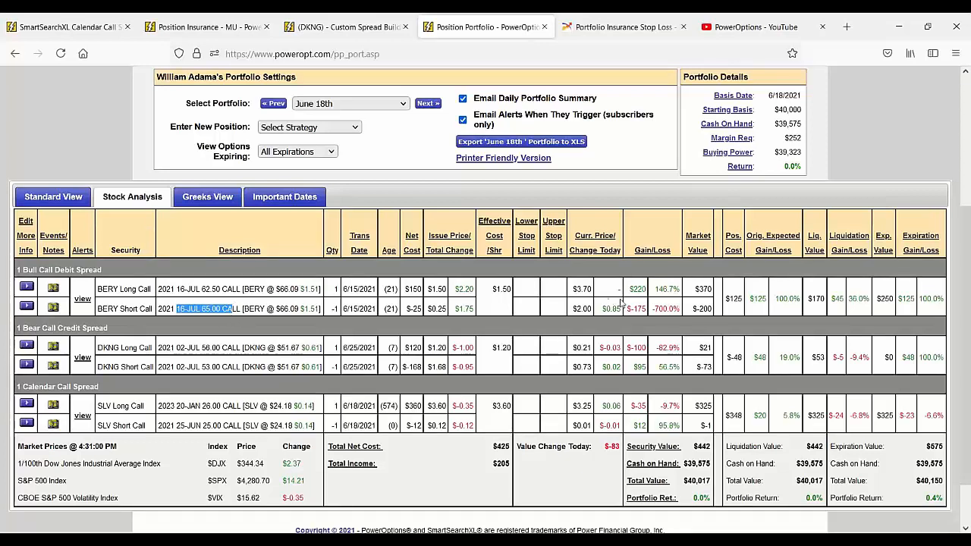
left_click_drag(490, 295, 510, 293)
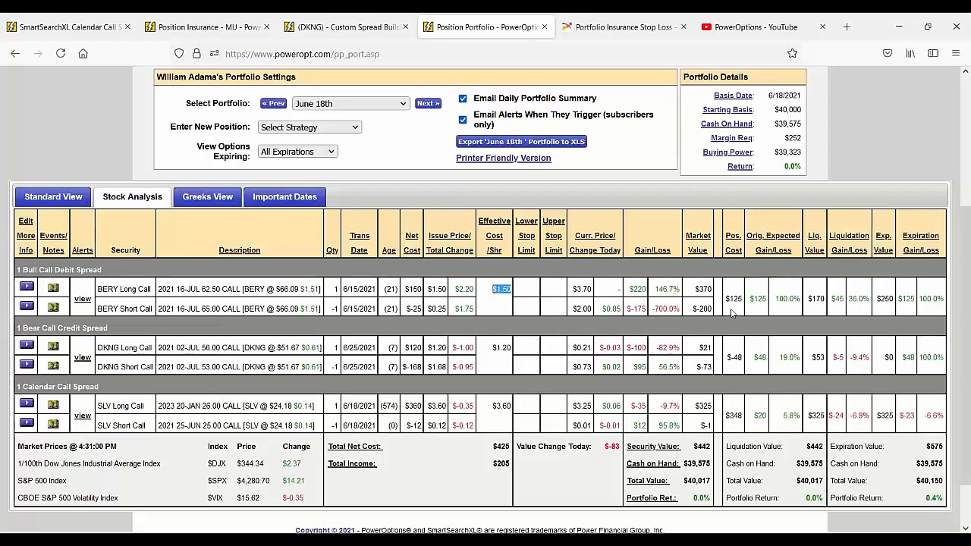
left_click_drag(725, 299, 865, 300)
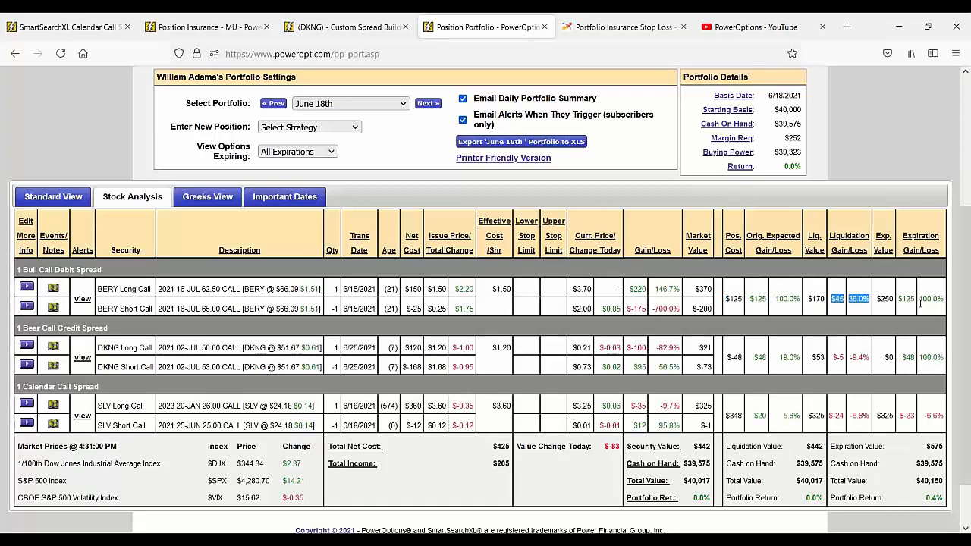
left_click_drag(919, 299, 941, 299)
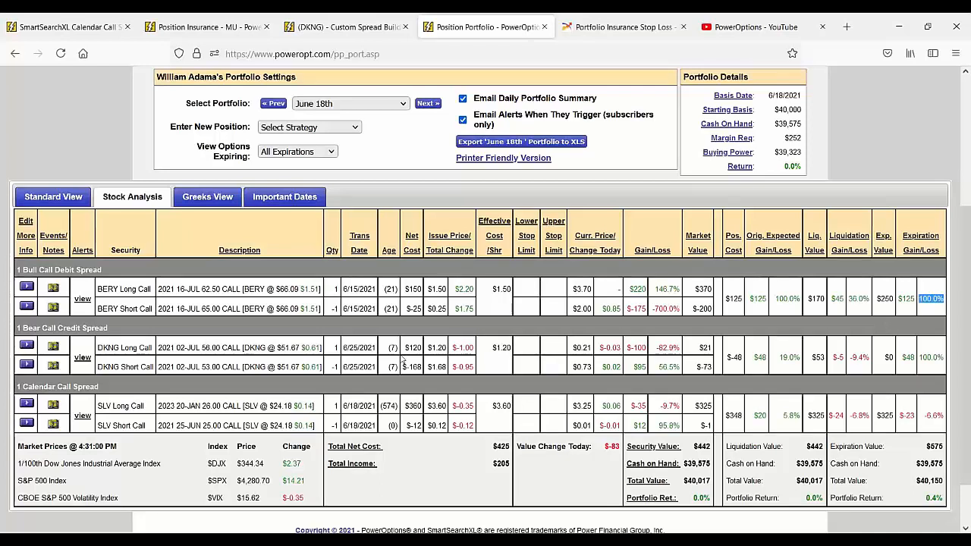
Roll the BERY spread's short 65.00 call into the Aug 20, 2021 67.50 call and submit the roll
left_click(26, 307)
mouse_move(67, 349)
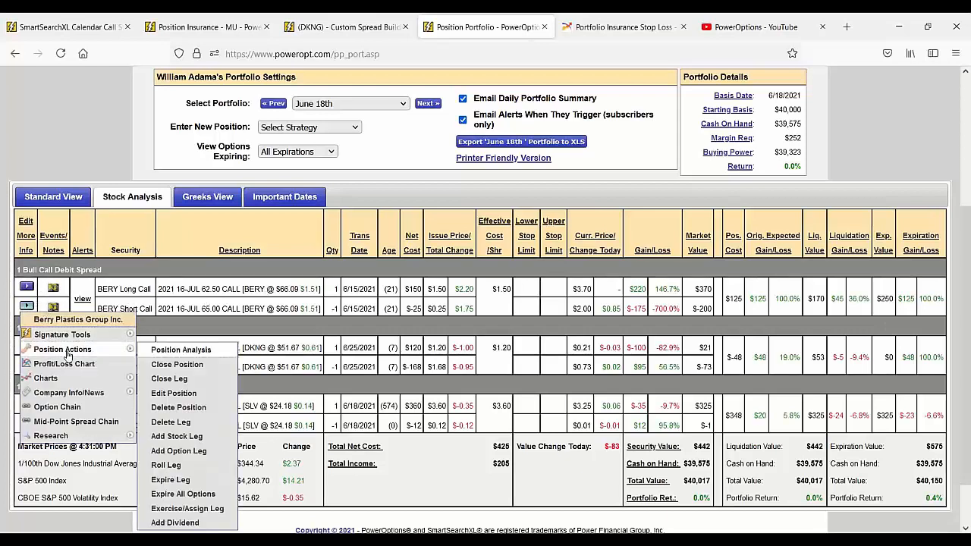
left_click(165, 465)
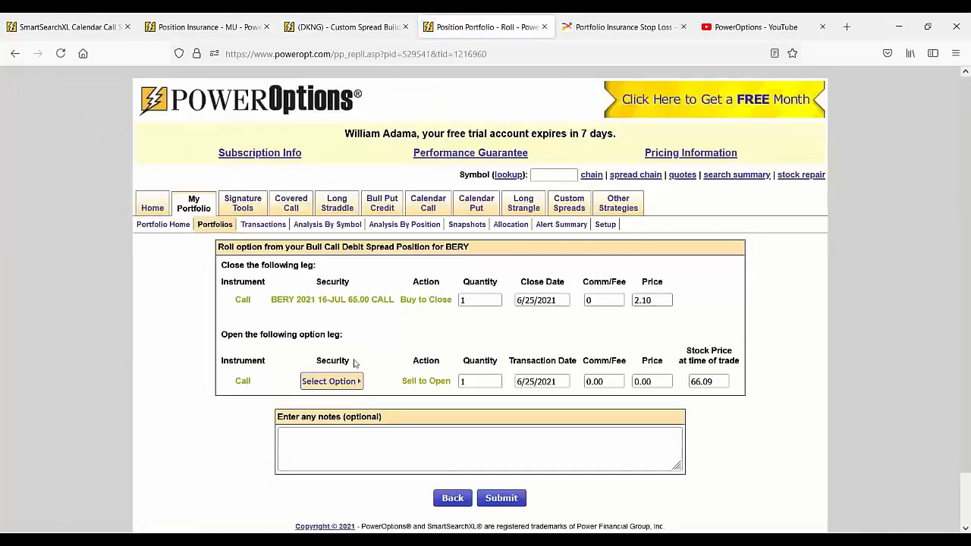
left_click(331, 382)
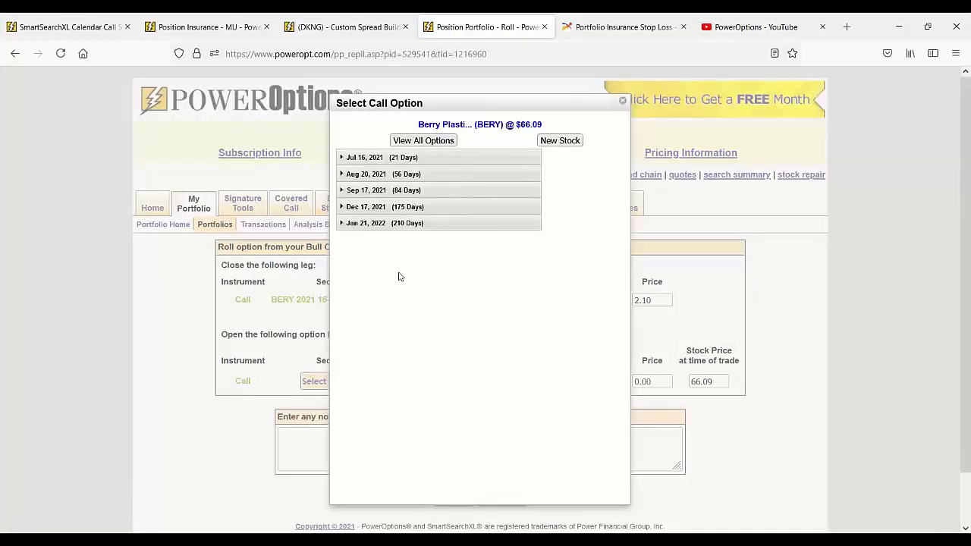
left_click(380, 176)
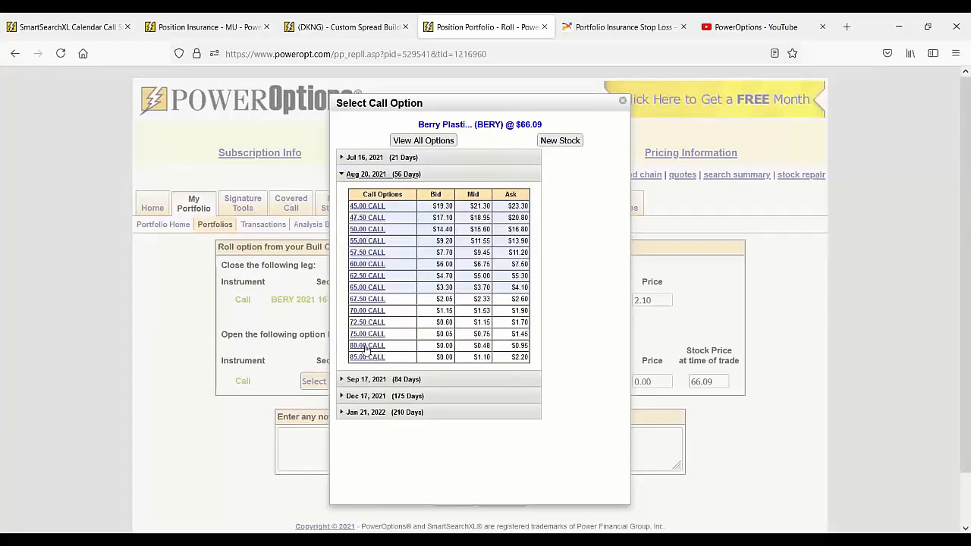
left_click(366, 299)
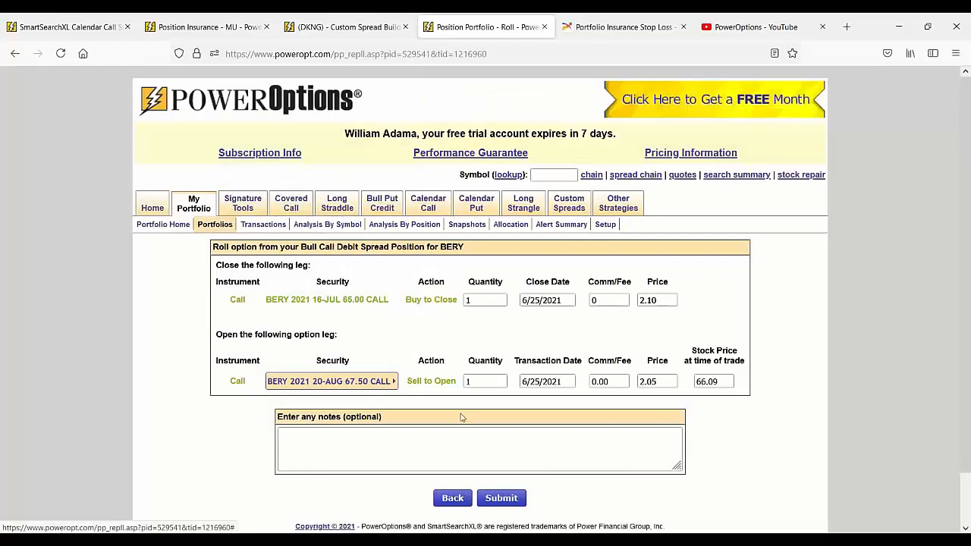
left_click_drag(666, 380, 537, 481)
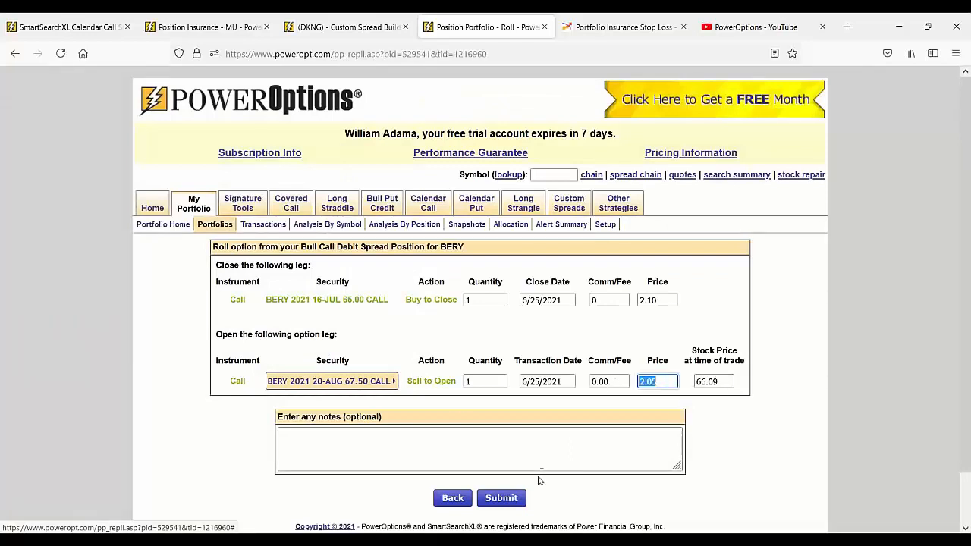
left_click(501, 499)
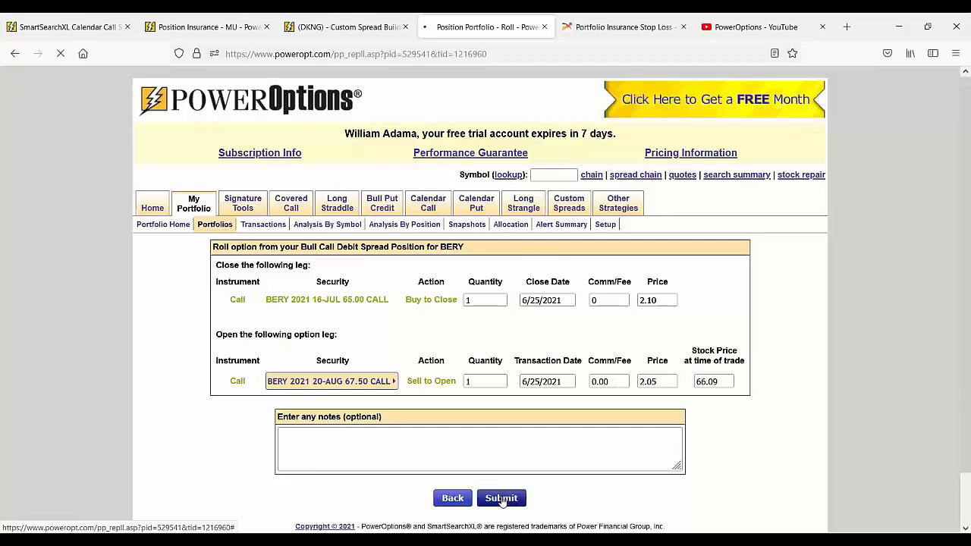
Roll the BERY position's long 62.50 call into the Aug 20, 2021 65.00 call and submit the roll
scroll(38, 429, "down", 3)
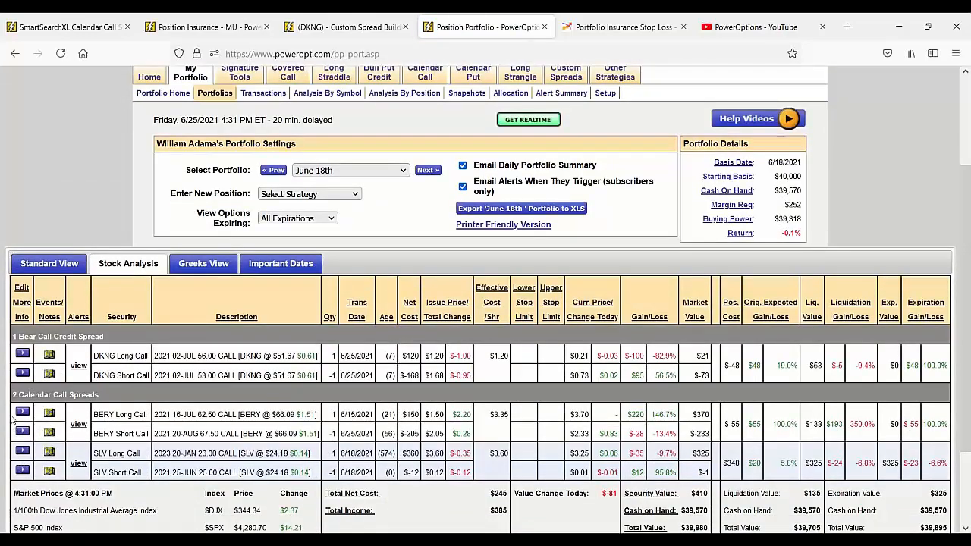
left_click_drag(93, 414, 258, 414)
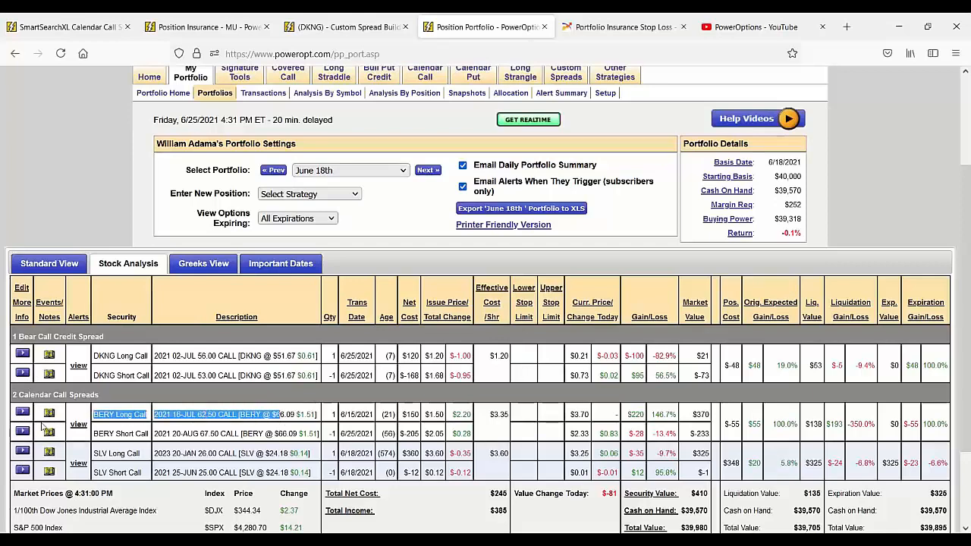
left_click(22, 412)
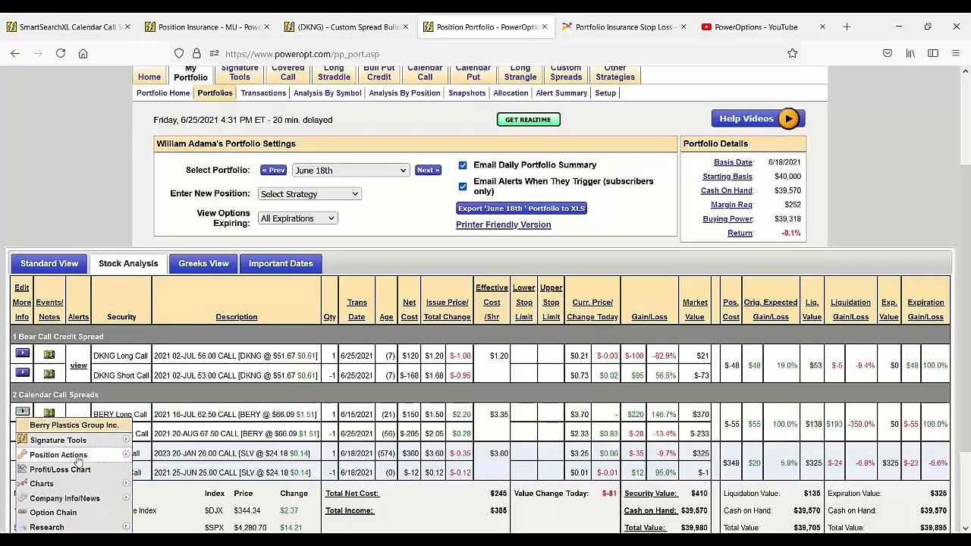
mouse_move(75, 456)
left_click(180, 400)
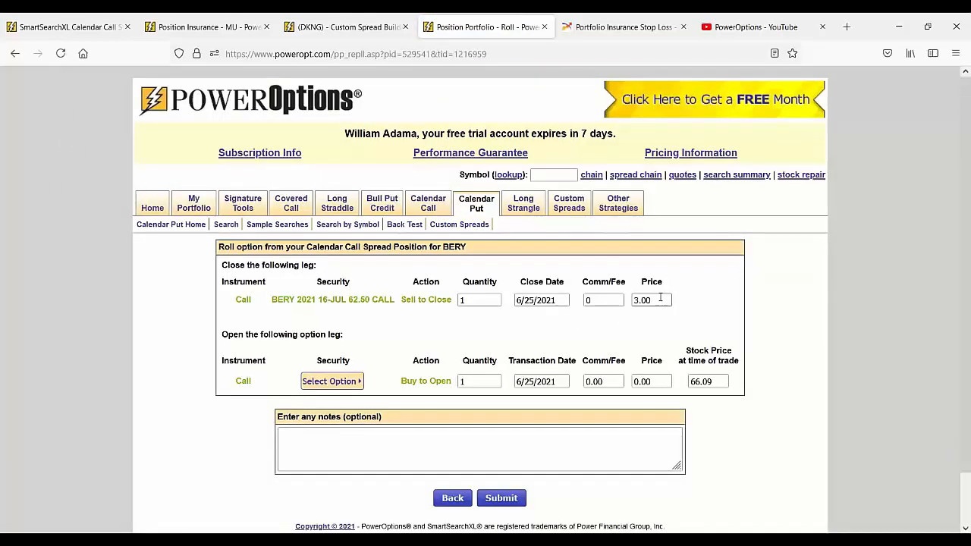
left_click(326, 383)
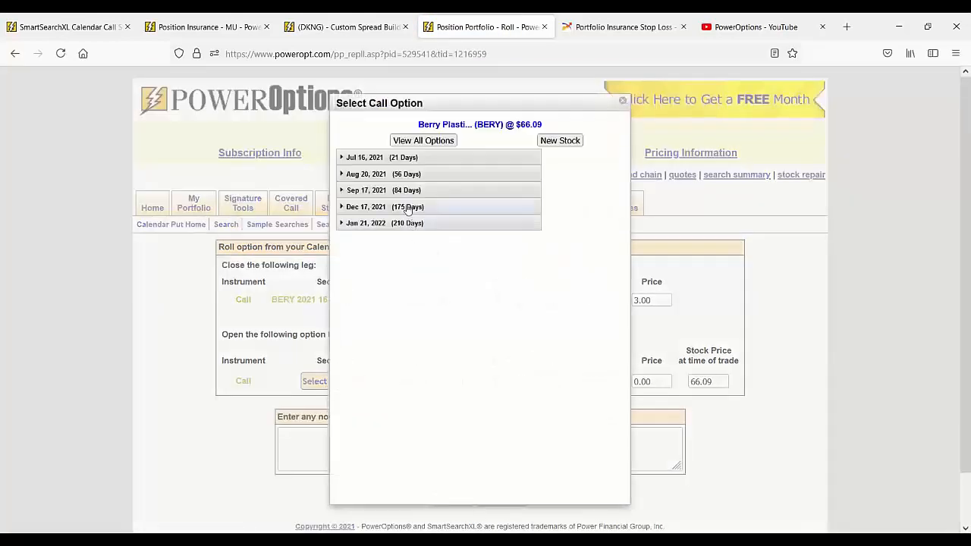
left_click(365, 175)
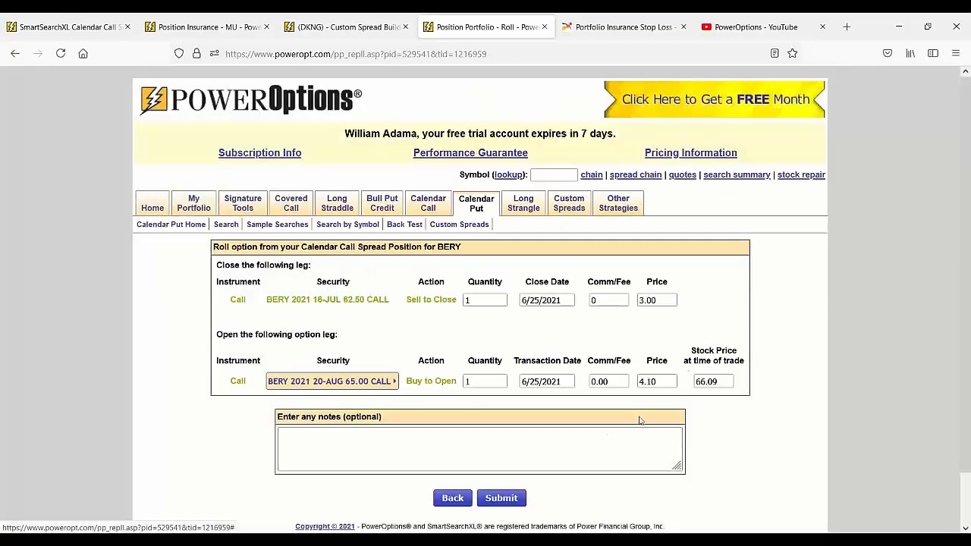
left_click(501, 504)
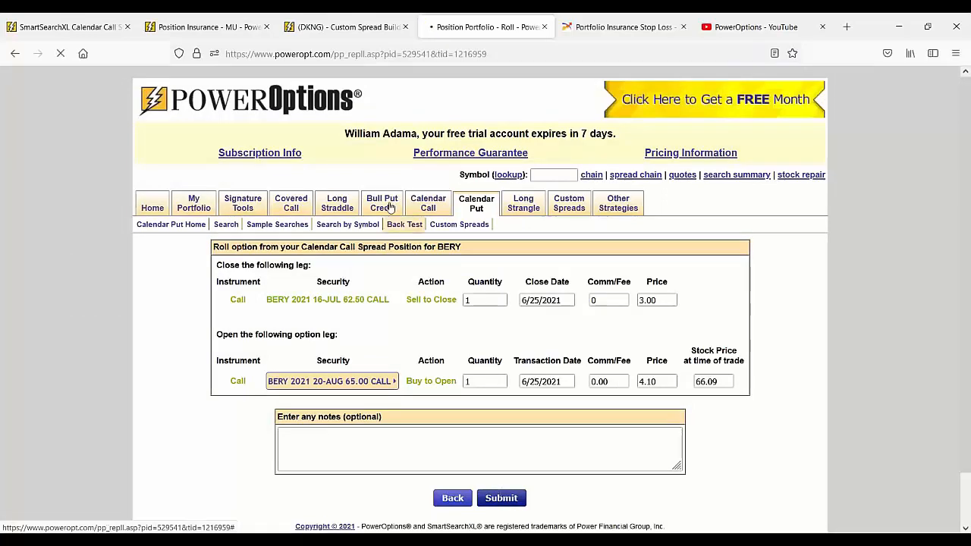
Examine the rolled BERY spread's short strike, effective cost per share and both legs' issue prices in the portfolio table
scroll(378, 256, "down", 3)
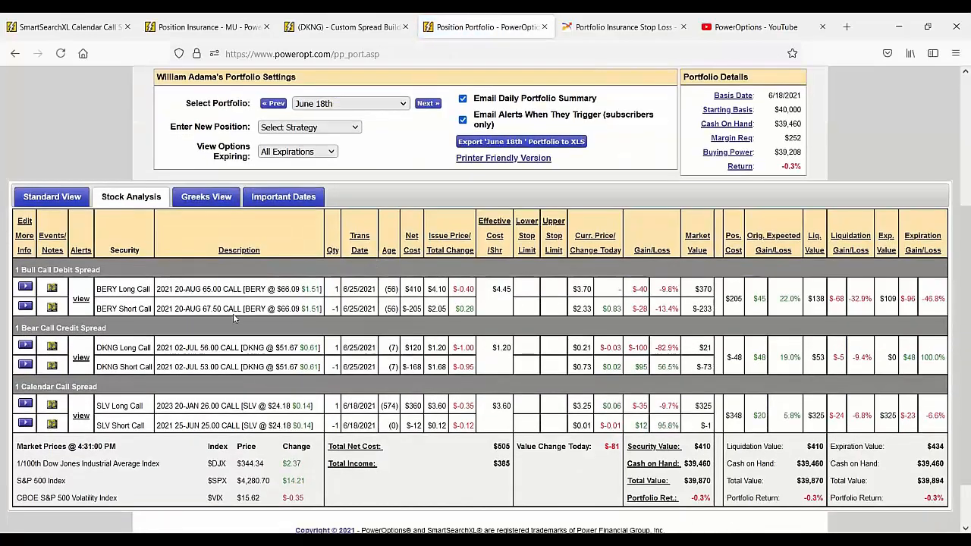
left_click_drag(198, 309, 230, 309)
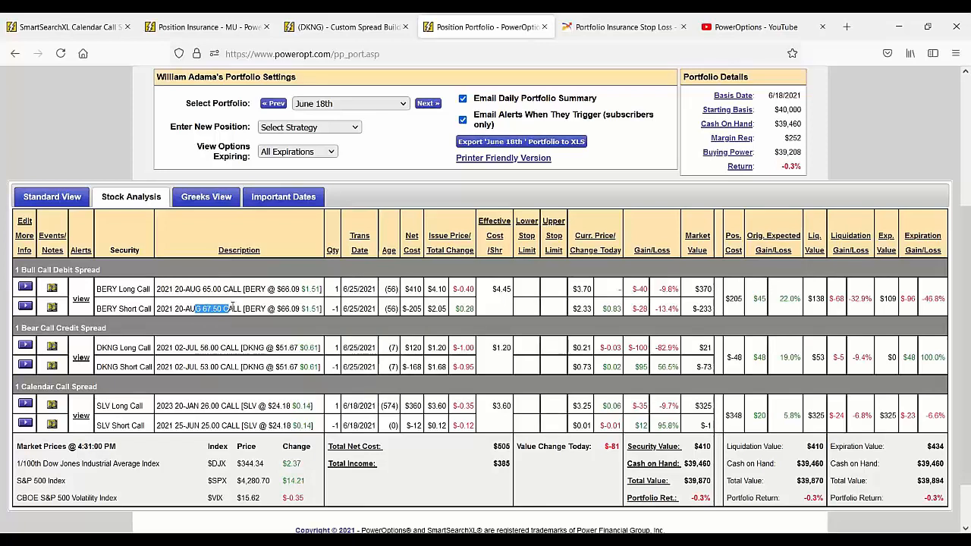
left_click_drag(491, 289, 514, 295)
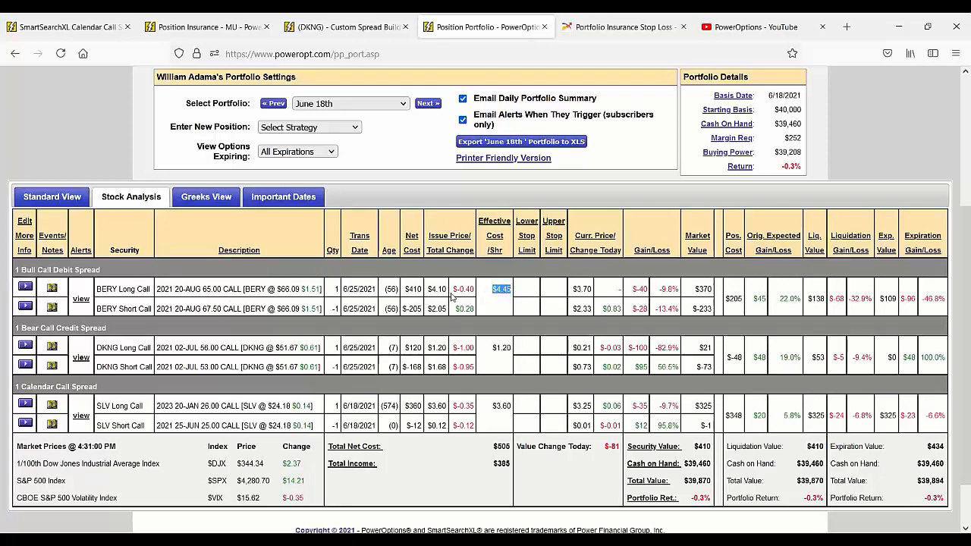
left_click_drag(429, 288, 452, 290)
left_click(432, 289)
double_click(433, 289)
left_click_drag(491, 289, 509, 293)
left_click(493, 304)
left_click_drag(429, 309, 590, 319)
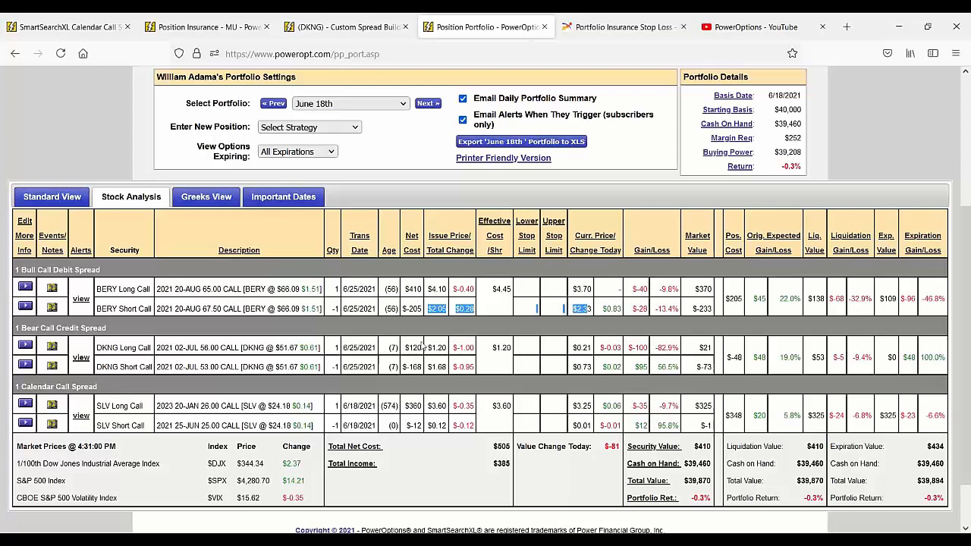
Open the profit/loss chart for the rolled BERY spread and check the price used for its 65.00 call
left_click(27, 288)
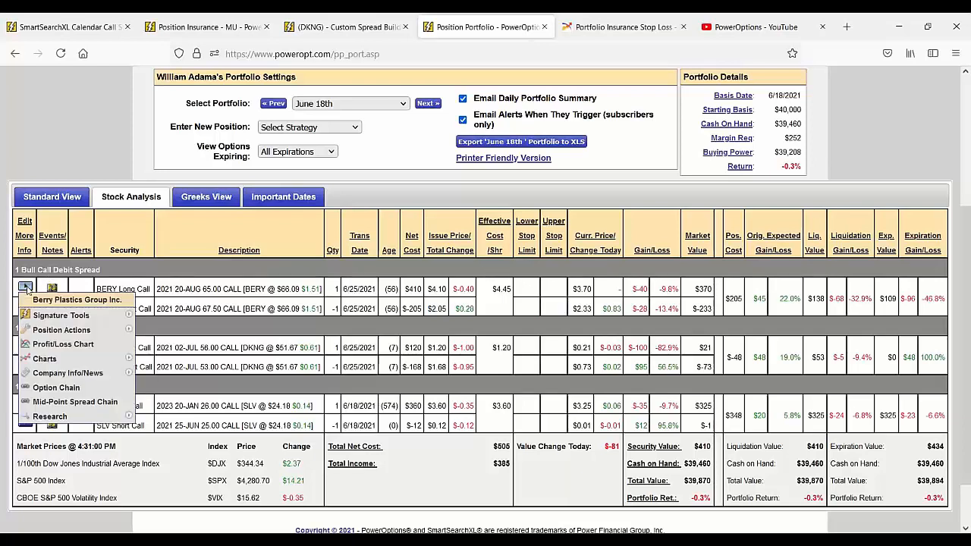
mouse_move(88, 333)
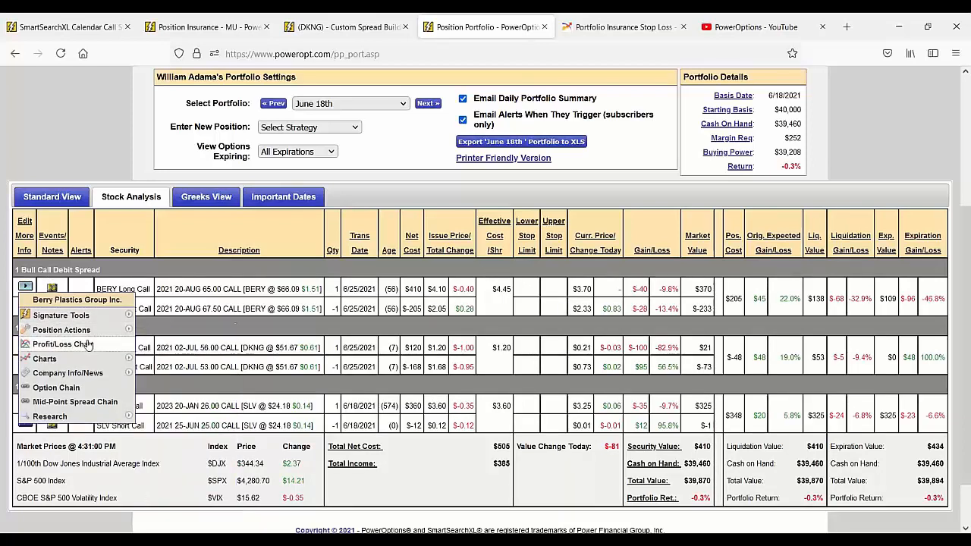
left_click(89, 347)
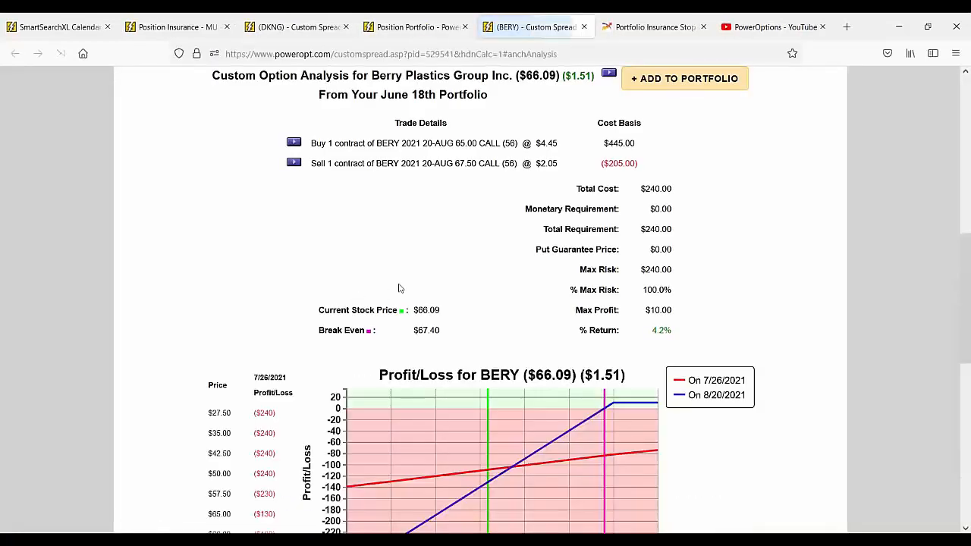
scroll(449, 287, "up", 5)
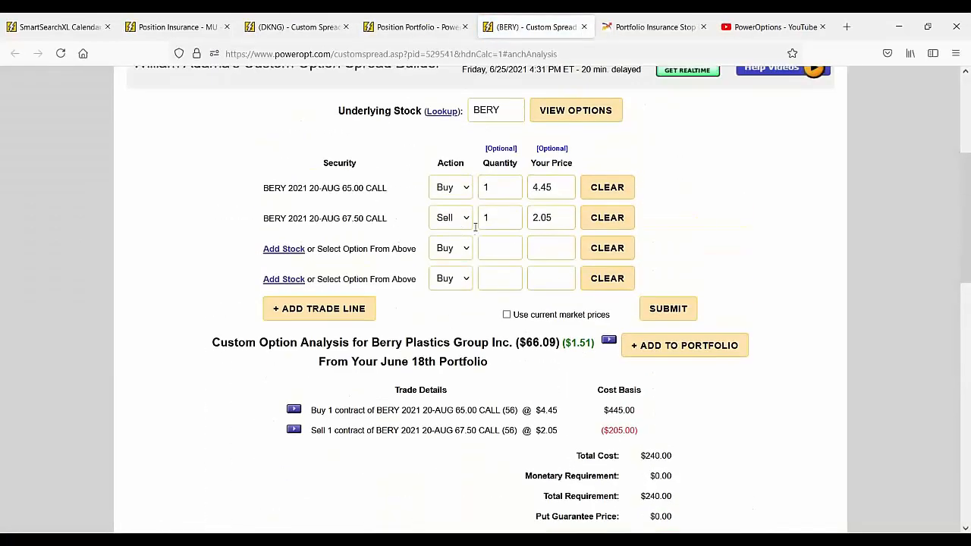
left_click_drag(570, 188, 514, 191)
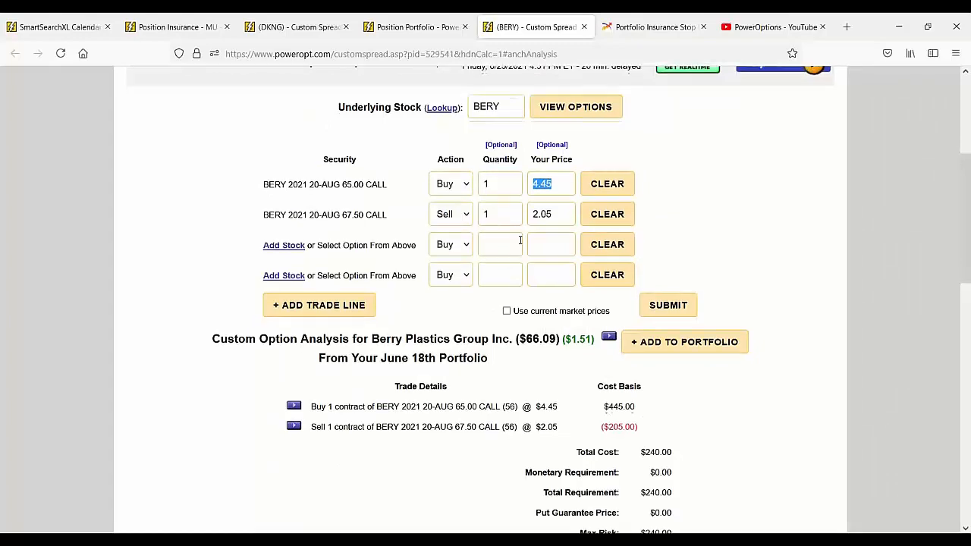
Check the BERY spread's break-even and widen the profit/loss chart's stock price range to about 61 to 71
scroll(520, 240, "down", 6)
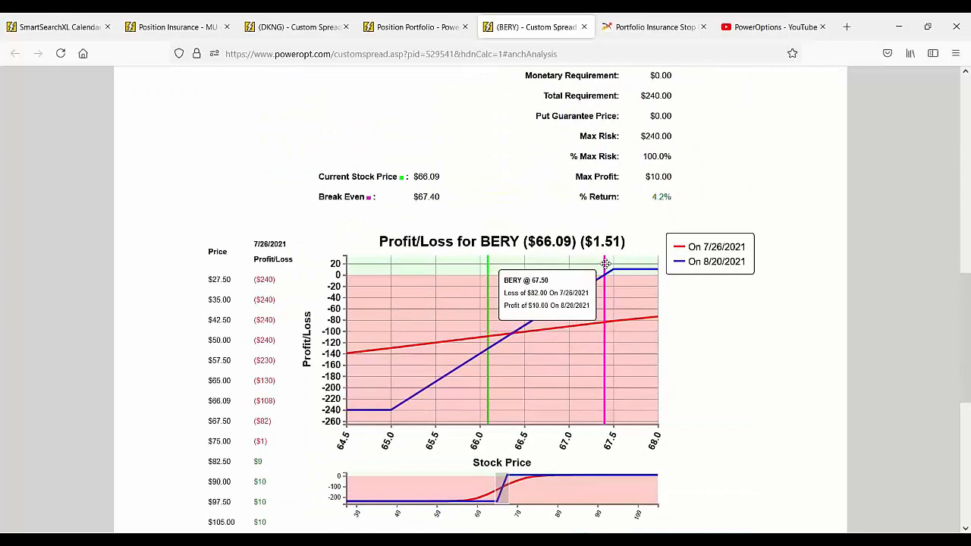
left_click_drag(408, 198, 444, 200)
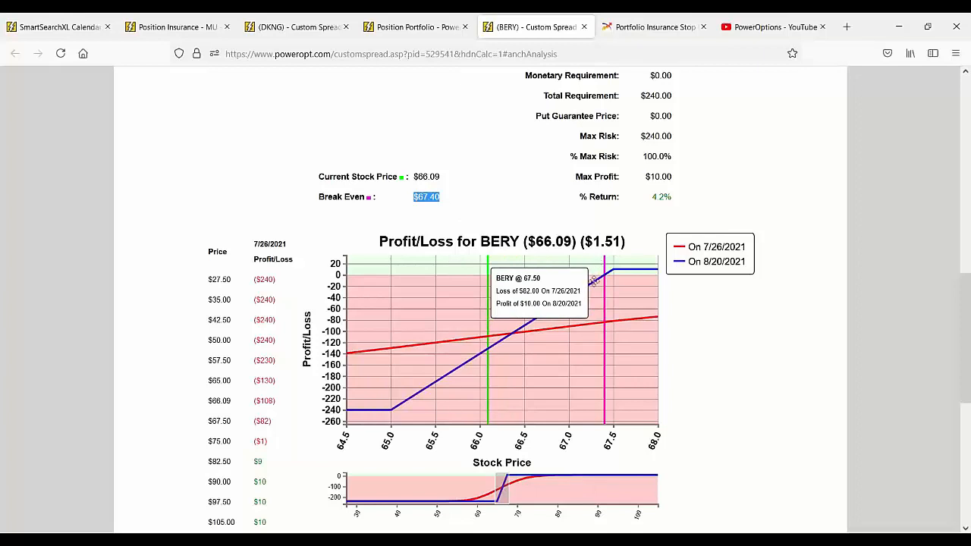
left_click_drag(510, 484, 479, 482)
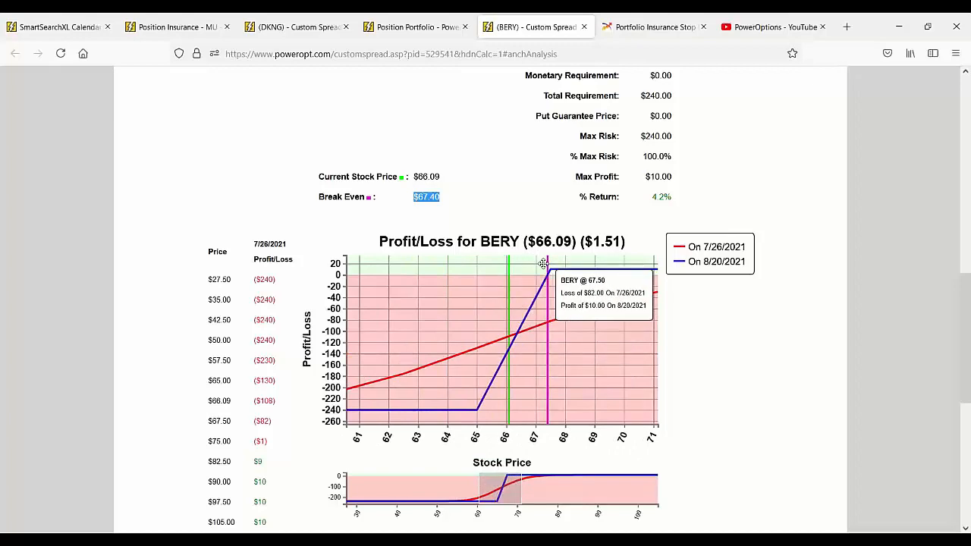
Compare the purchased 65.00 call's trade details with the spread's totals and its profit/loss chart
scroll(543, 263, "up", 1)
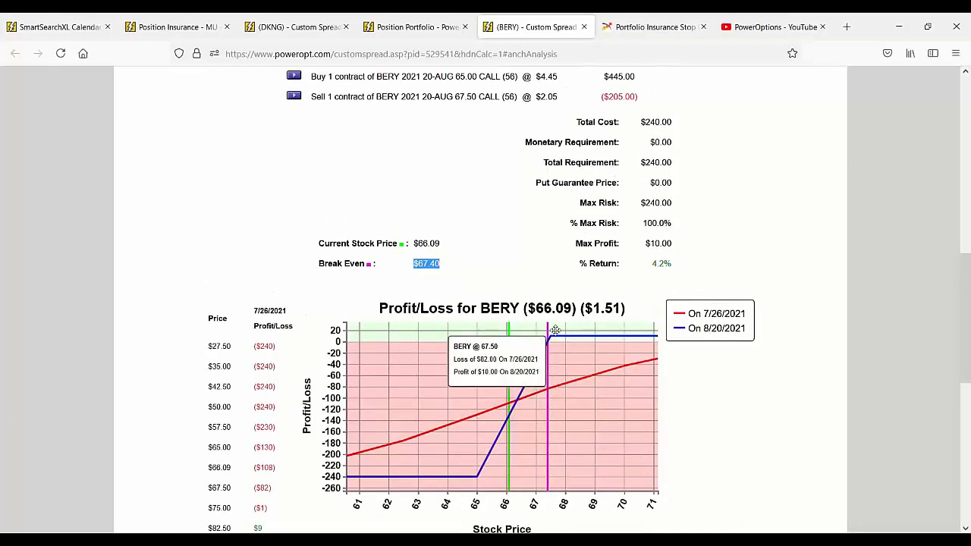
scroll(507, 201, "up", 1)
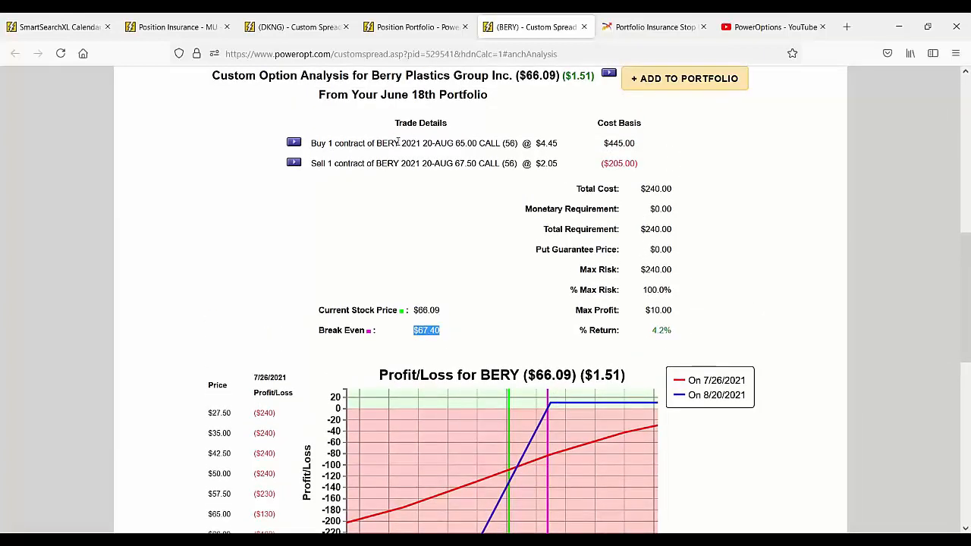
left_click_drag(399, 143, 570, 144)
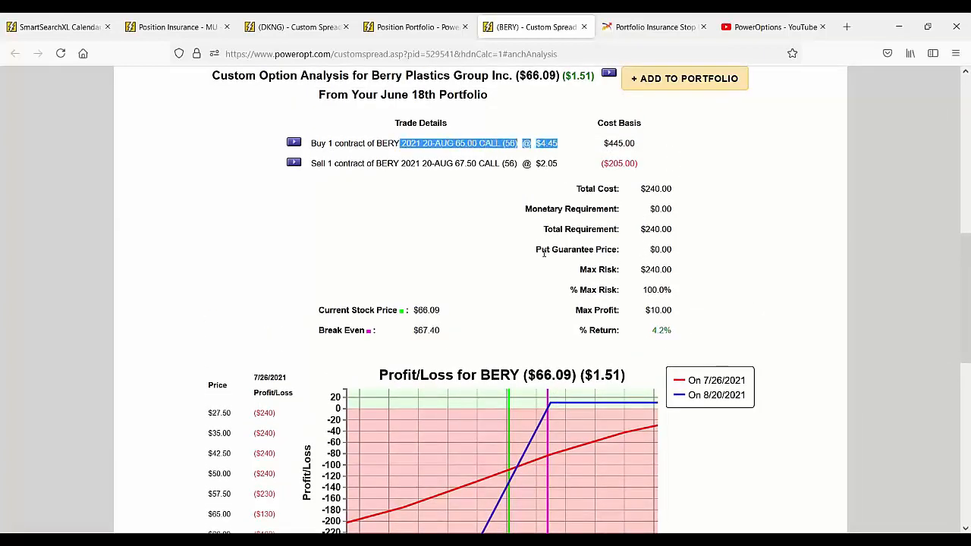
scroll(468, 254, "up", 3)
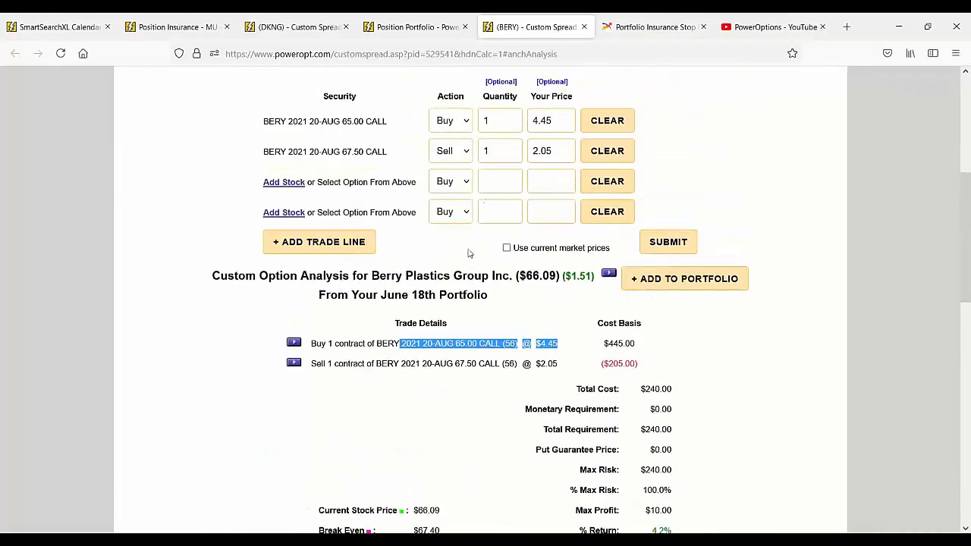
scroll(599, 400, "down", 3)
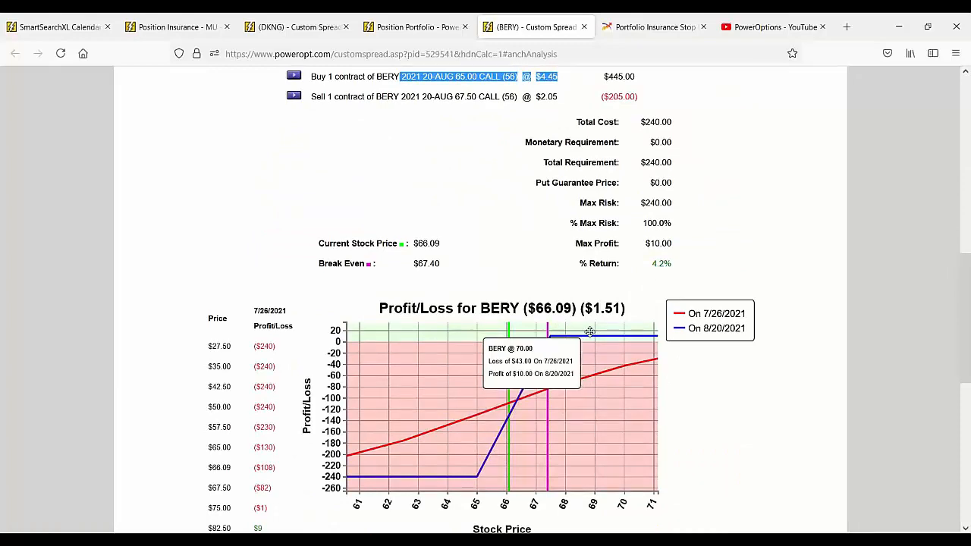
Clear the 67.50 and 65.00 call legs from the BERY custom spread
scroll(537, 353, "up", 4)
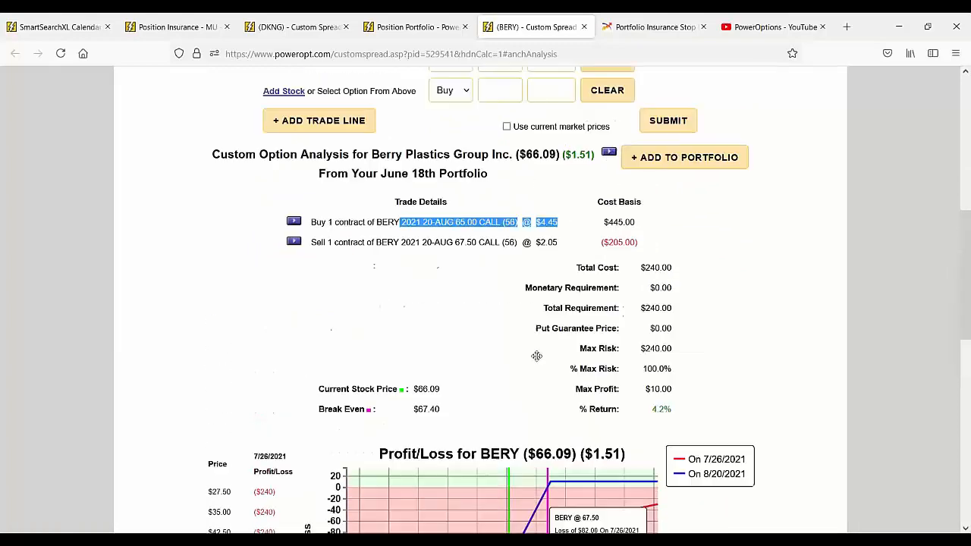
scroll(538, 358, "up", 1)
left_click(609, 218)
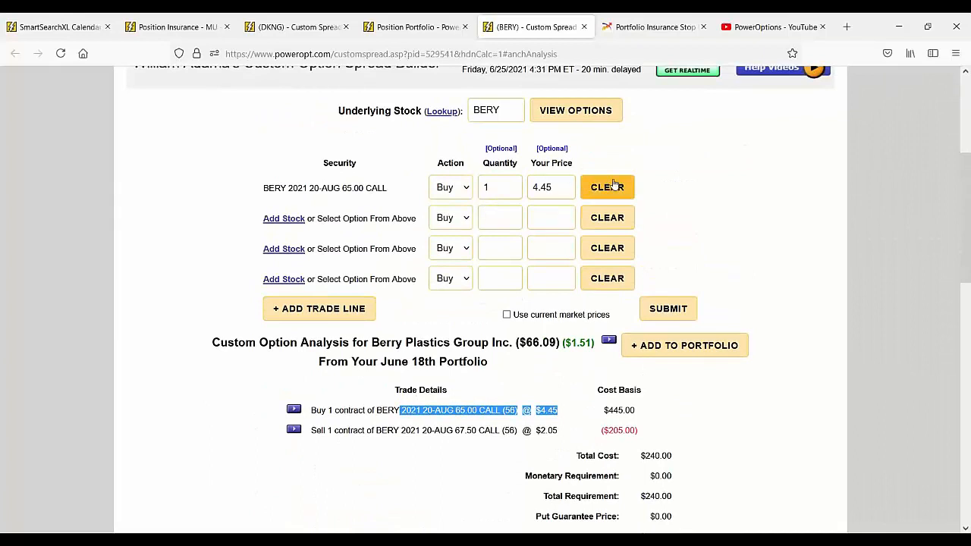
left_click(613, 188)
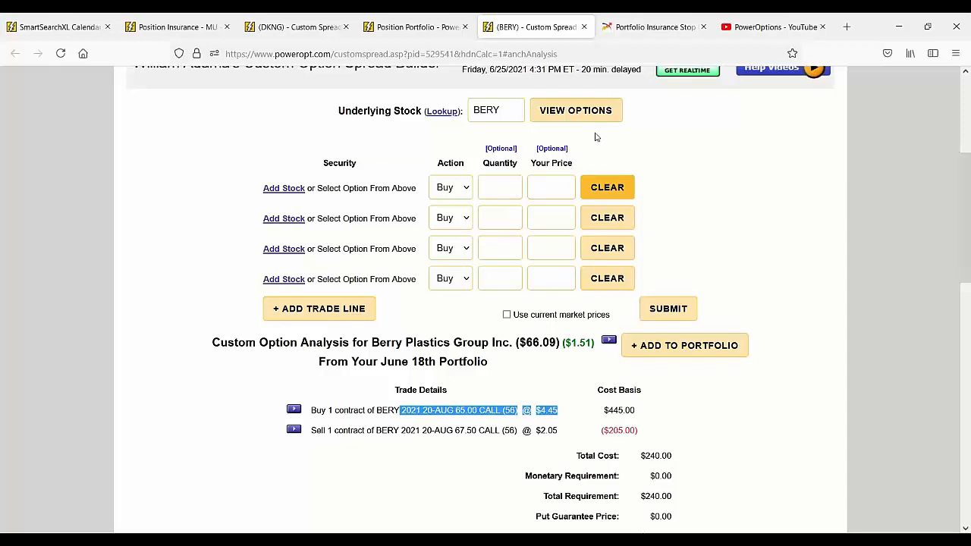
left_click(686, 140)
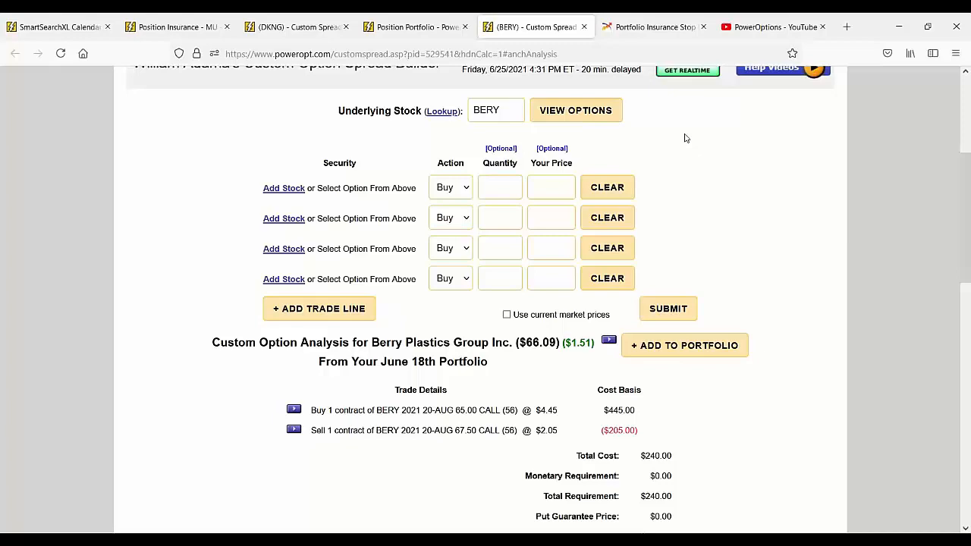
Add the July 16 2021 62.50 and 65.00 calls to the BERY custom spread
scroll(634, 159, "up", 2)
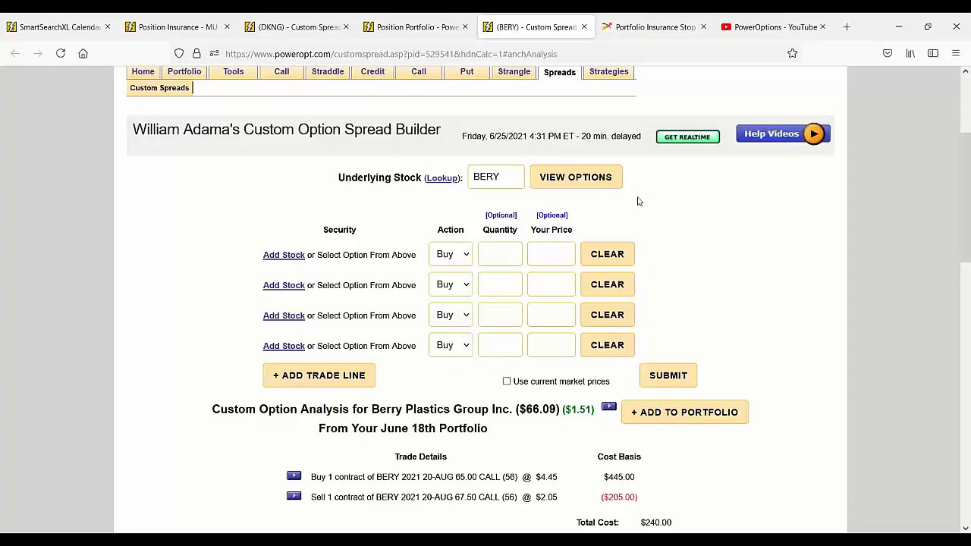
left_click(584, 173)
left_click(424, 244)
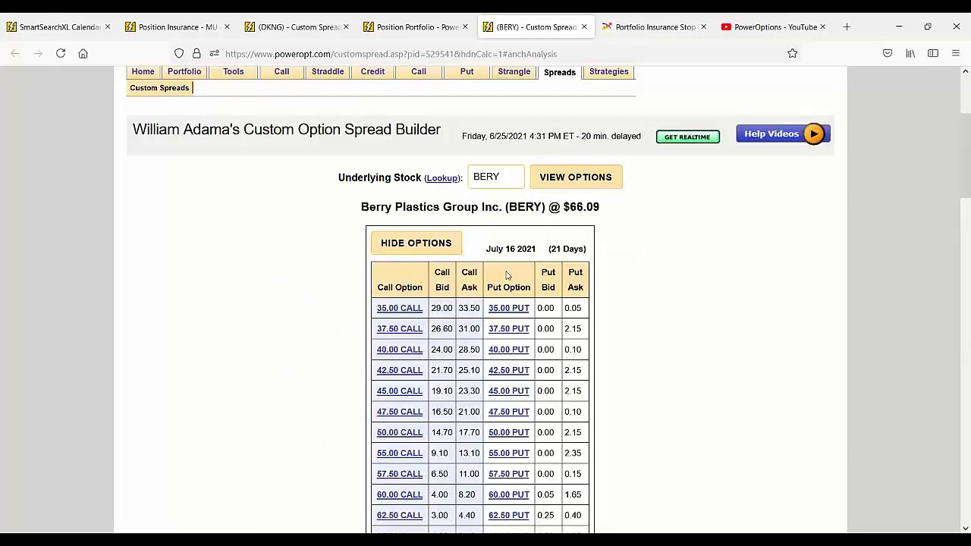
scroll(508, 275, "down", 5)
left_click(394, 317)
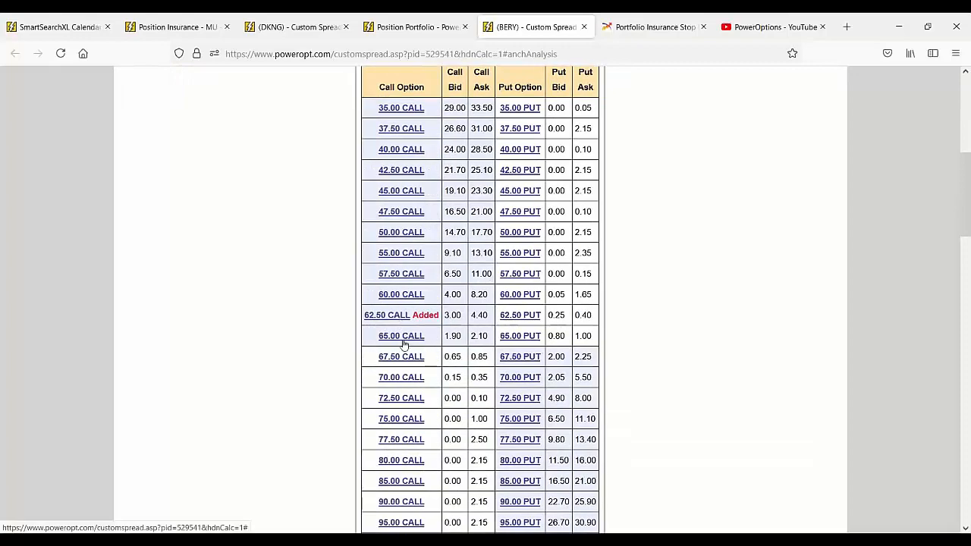
left_click(402, 336)
scroll(676, 358, "down", 10)
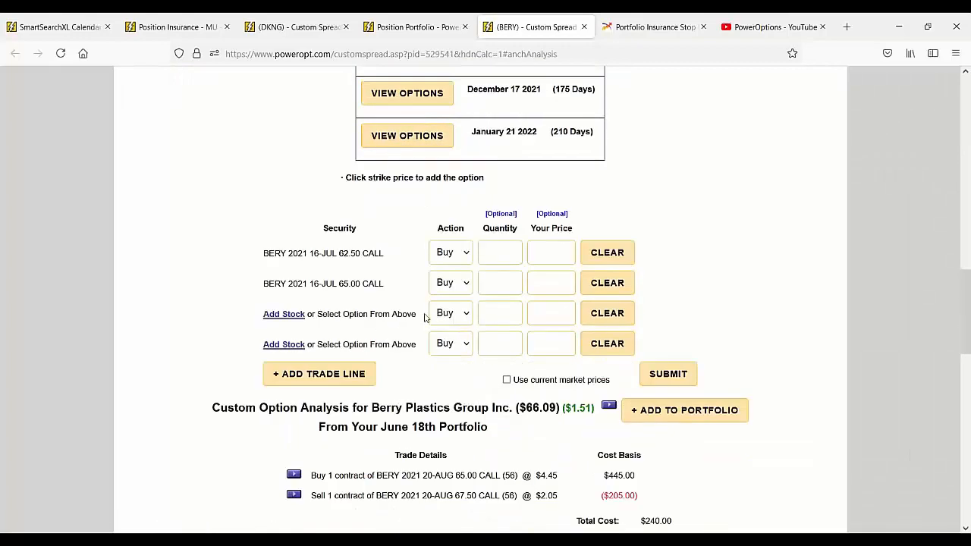
Price the July 62.50 call at 1.50 and the July 65.00 call at .25, and submit the spread
left_click(558, 260)
type("1.50")
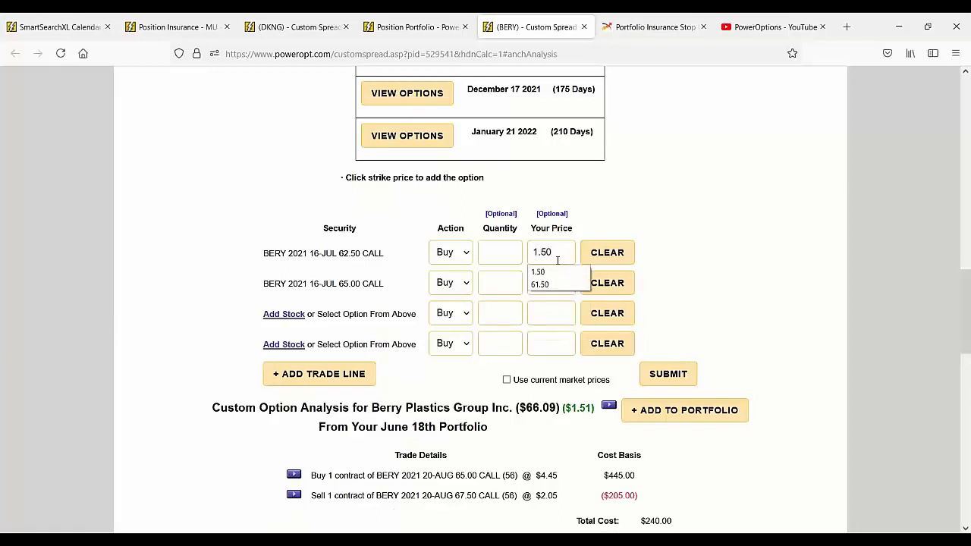
left_click(557, 283)
type(".25")
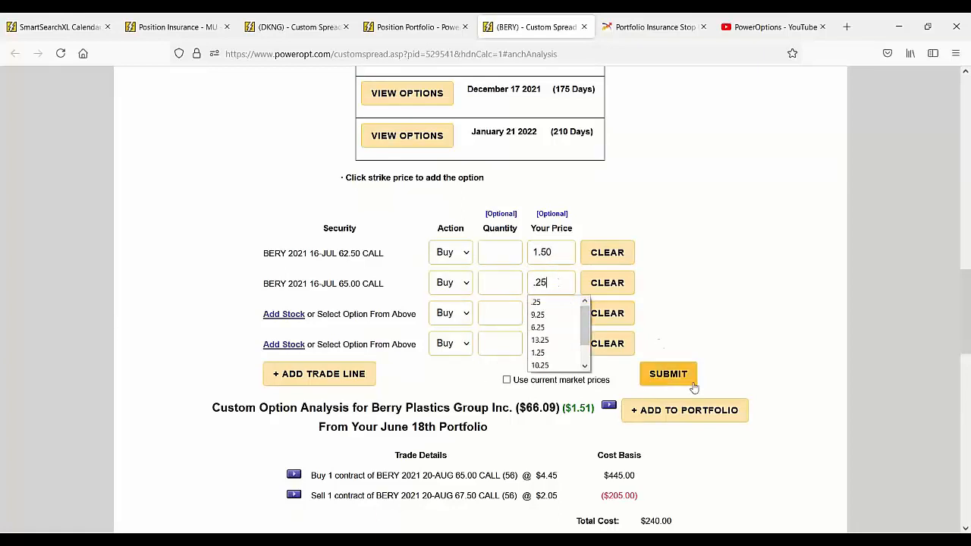
left_click(693, 387)
scroll(638, 412, "down", 3)
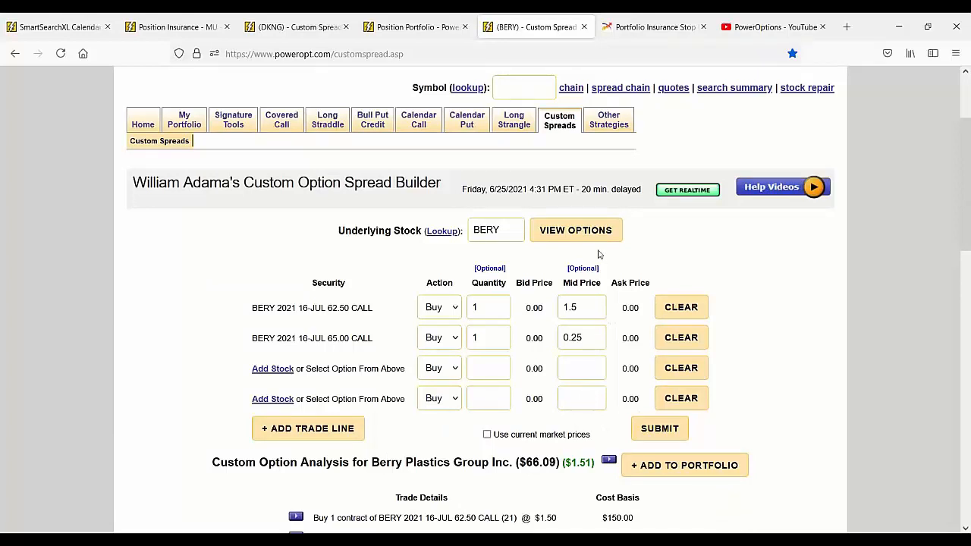
scroll(598, 252, "down", 1)
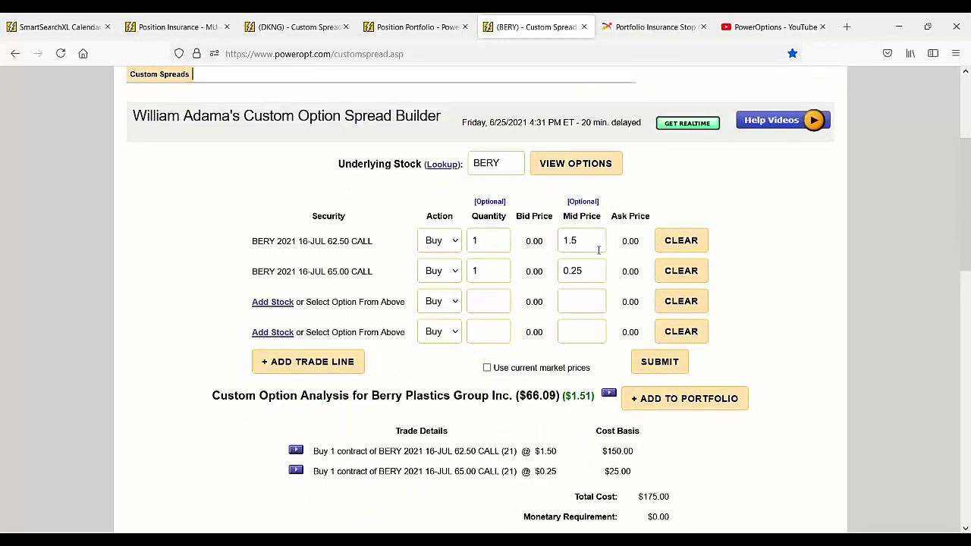
Check the July 16 option prices and the trade details of the entered 62.50 and 65.00 calls
left_click(558, 167)
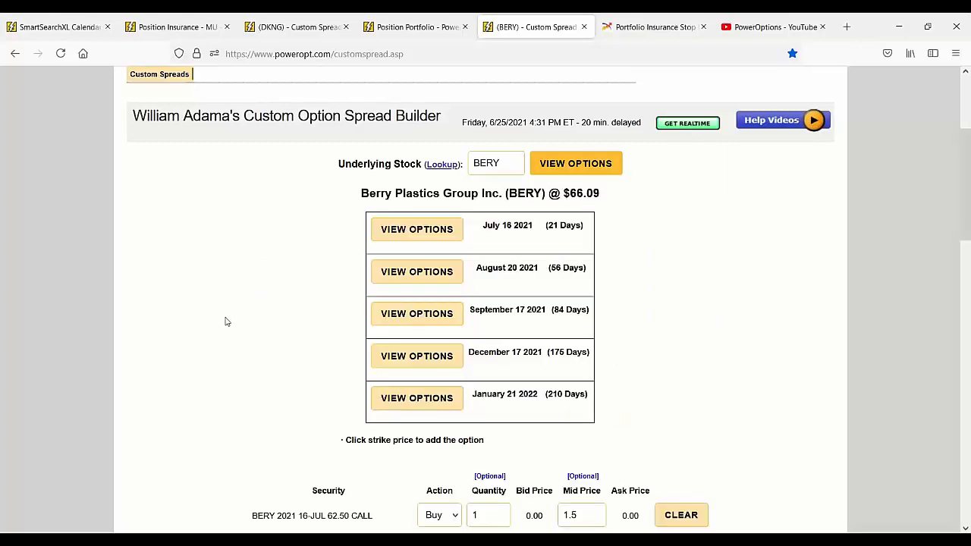
left_click(420, 229)
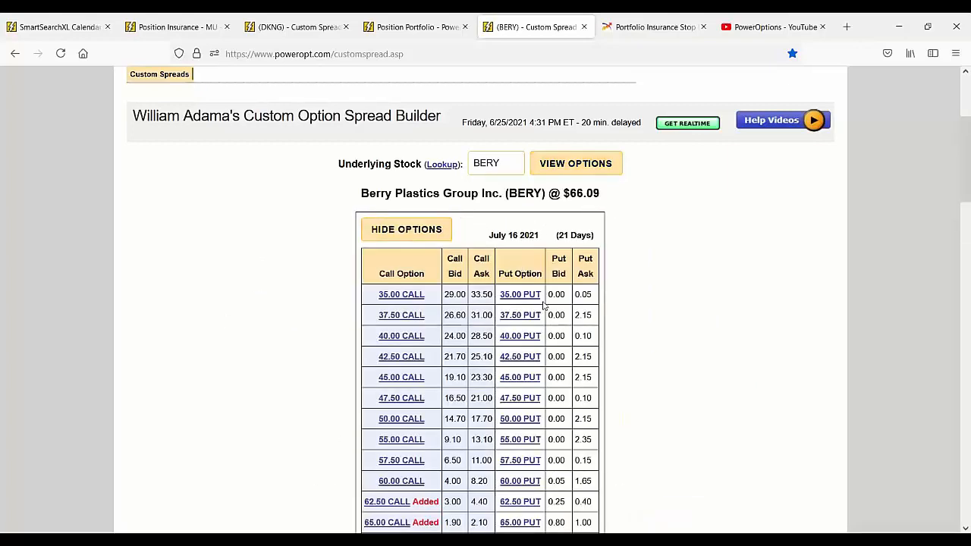
scroll(413, 402, "down", 10)
scroll(416, 399, "down", 5)
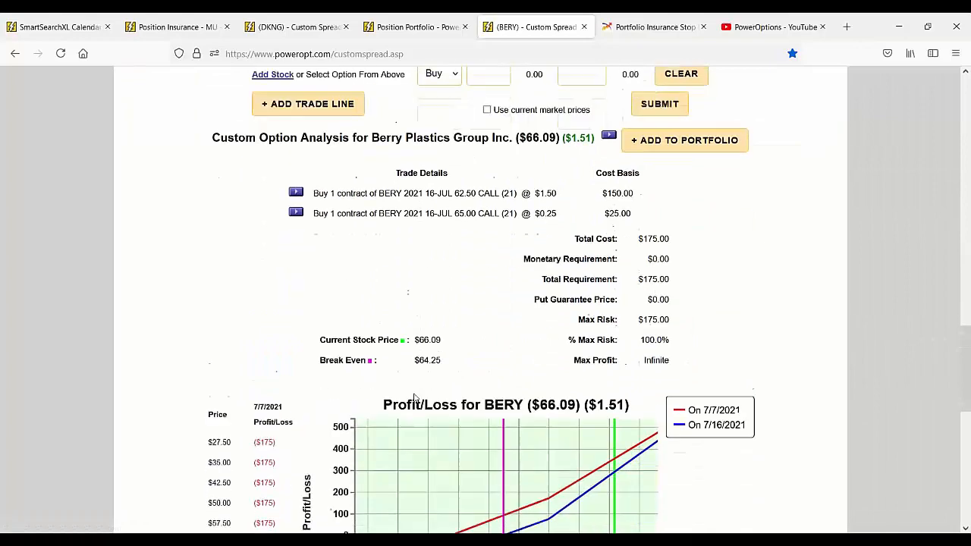
Change the July 65.00 call leg to Sell and recalculate the spread's analysis
scroll(442, 385, "up", 5)
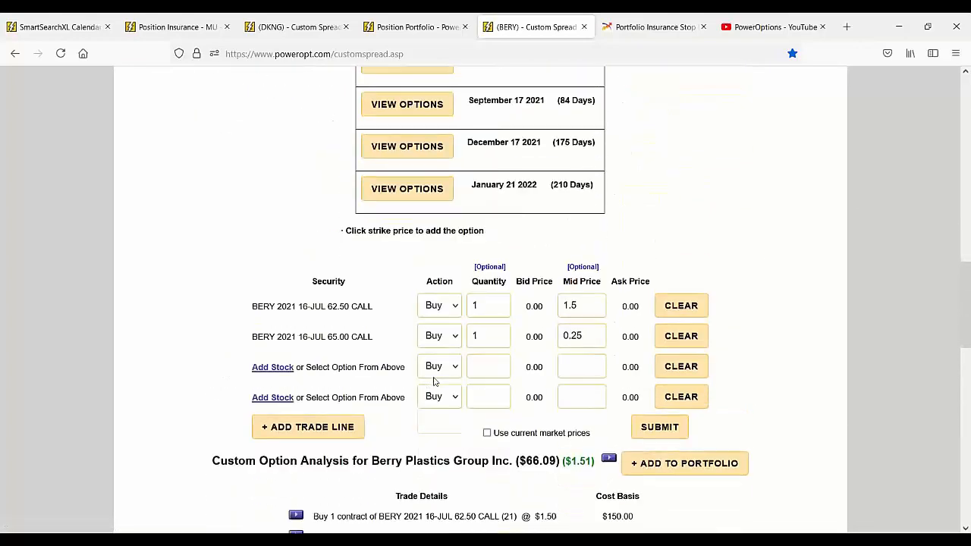
left_click(454, 344)
left_click(433, 376)
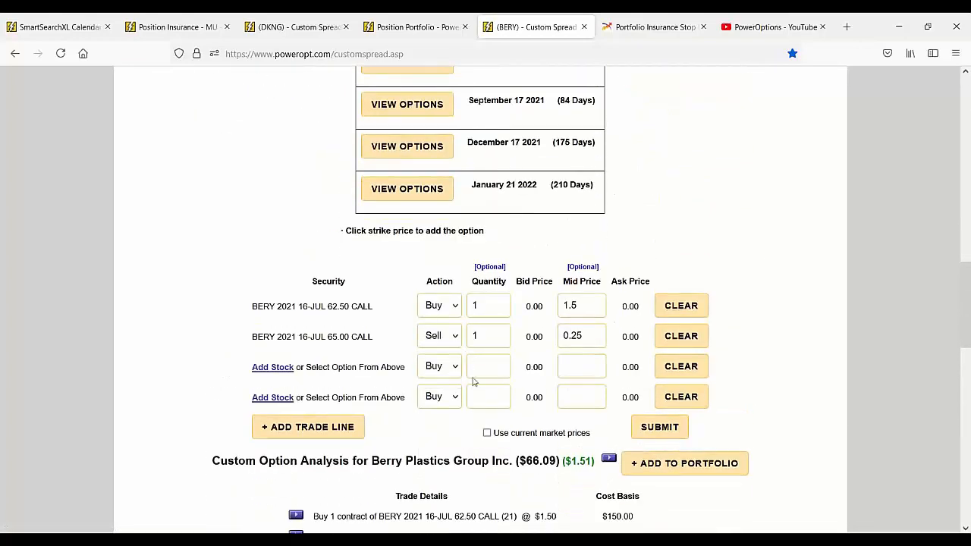
left_click(652, 427)
scroll(466, 375, "down", 8)
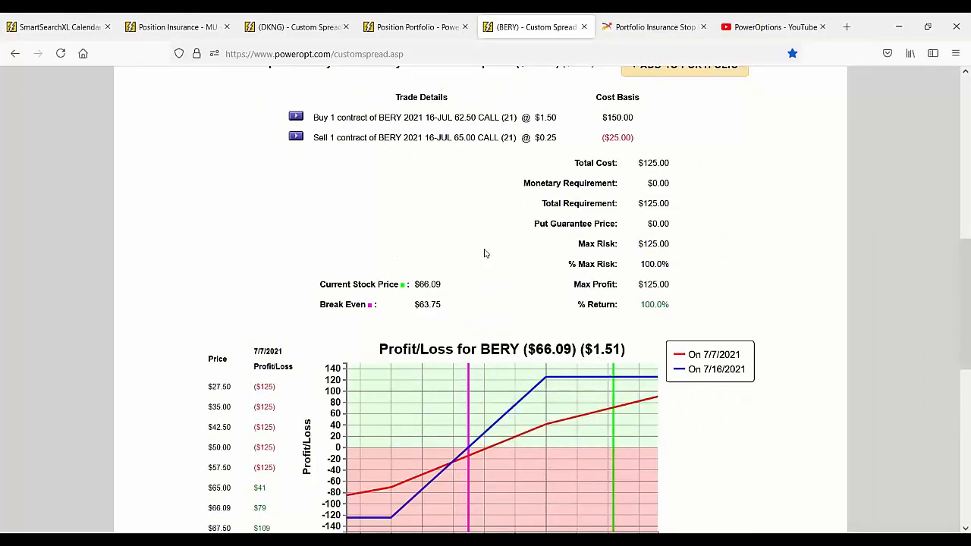
Add the July 16 62.50 and 65.00 calls again as two further legs for closing the spread
scroll(486, 256, "up", 2)
scroll(489, 262, "up", 3)
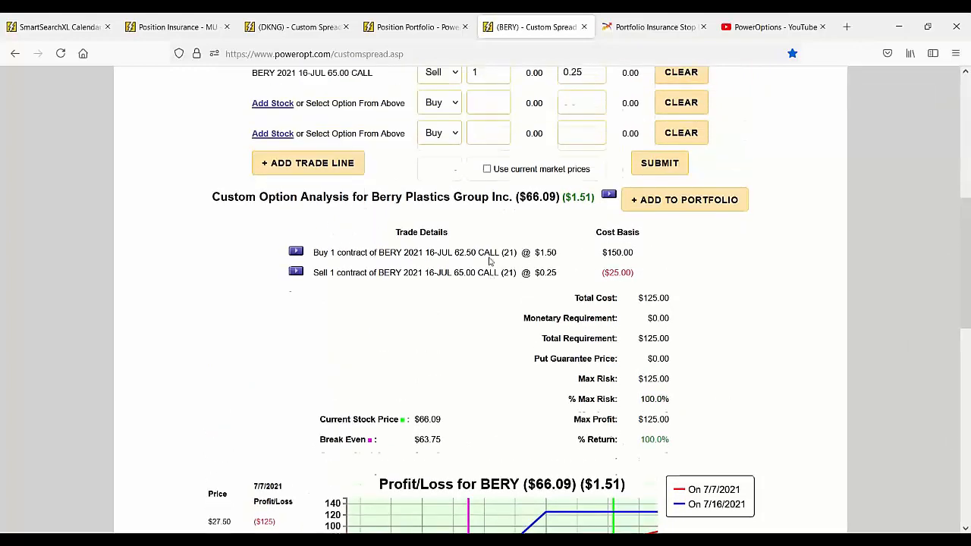
scroll(489, 258, "up", 1)
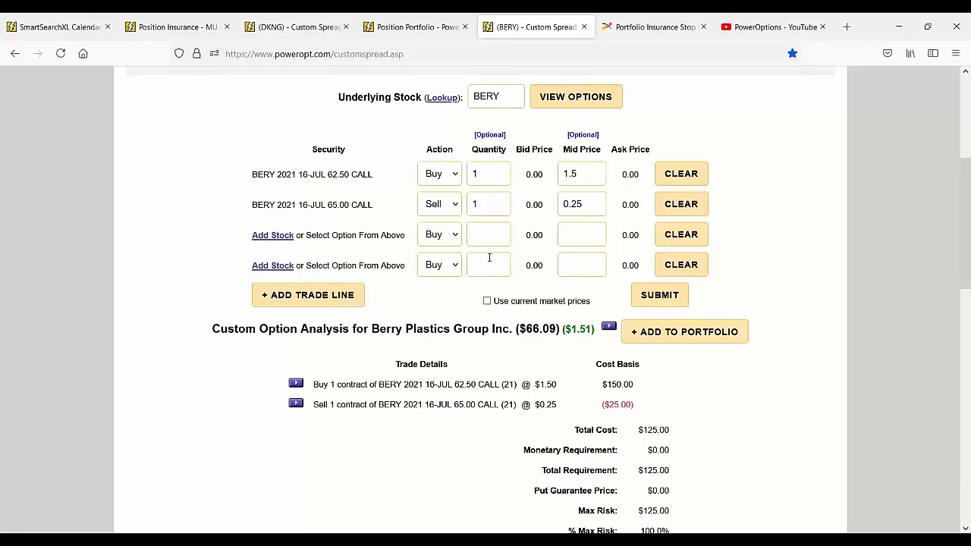
left_click(577, 94)
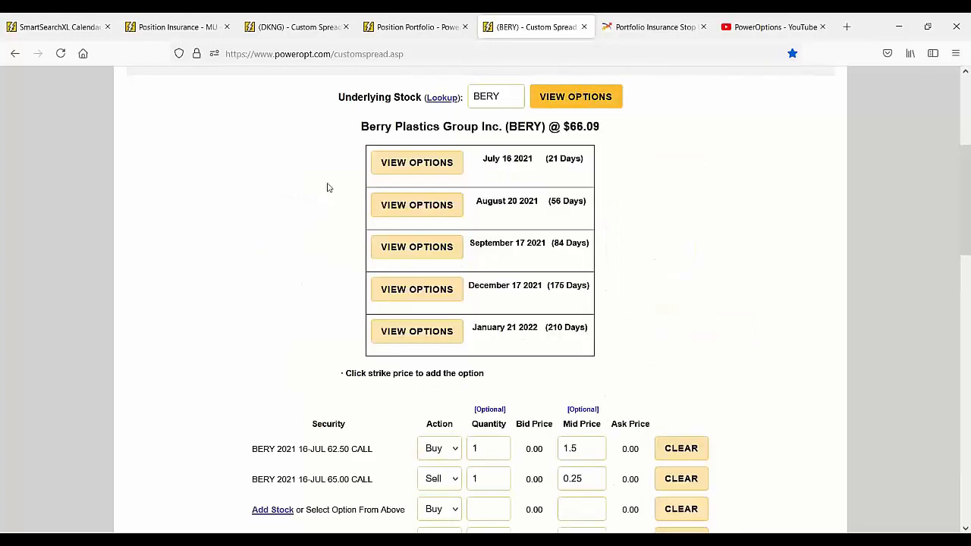
left_click(381, 173)
scroll(302, 204, "down", 5)
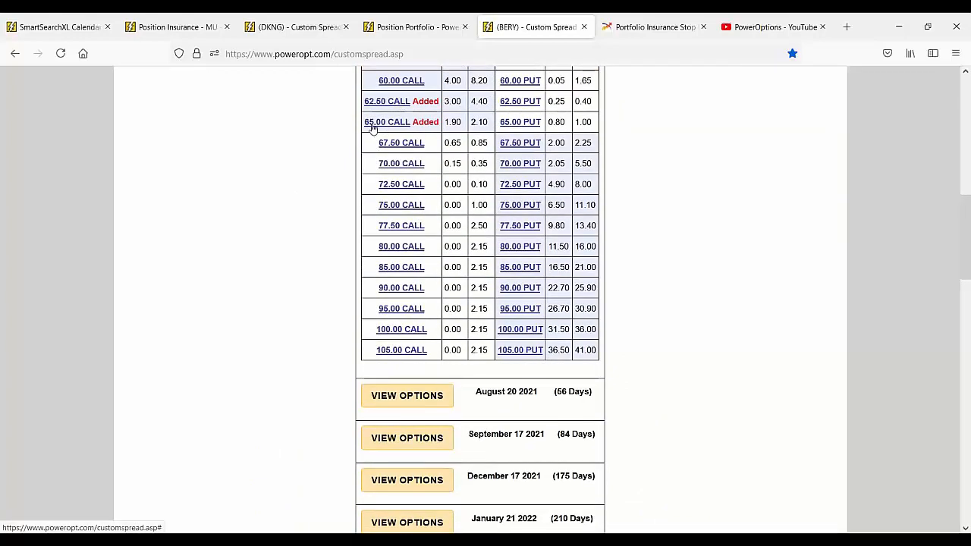
scroll(511, 261, "down", 1)
scroll(510, 262, "down", 7)
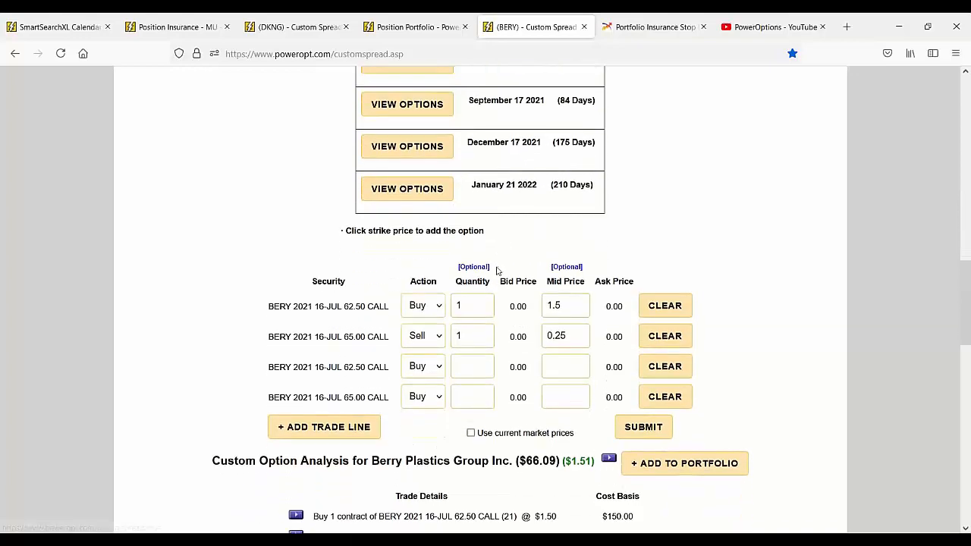
Set the second July 62.50 call leg to Sell, keep the second 65.00 call as Buy, and submit the four-leg spread
left_click_drag(268, 367, 388, 366)
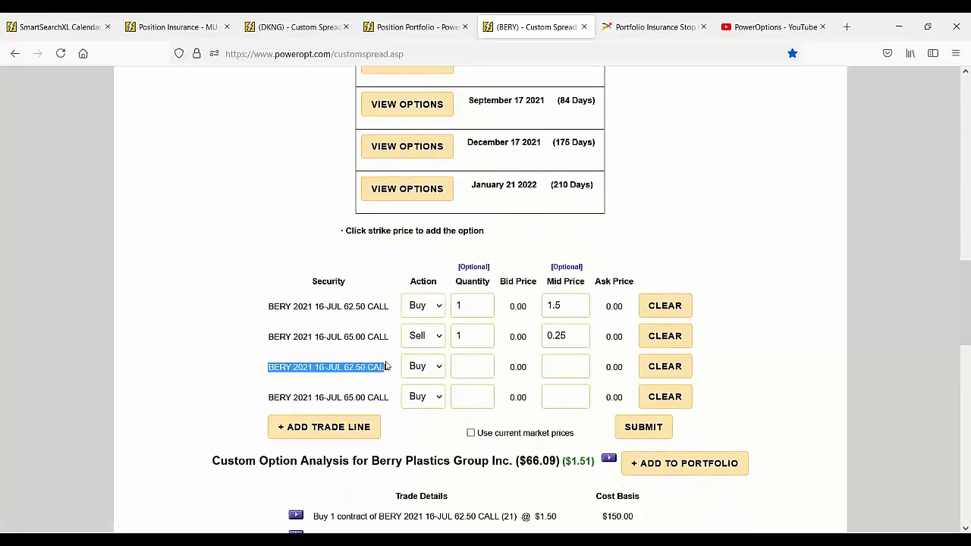
left_click(391, 393)
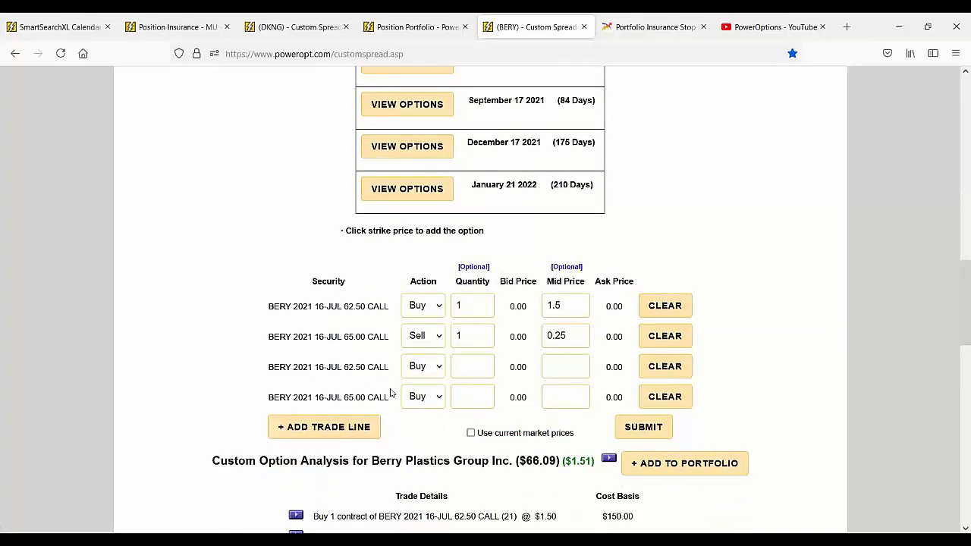
left_click_drag(342, 306, 392, 308)
left_click(422, 366)
left_click(416, 405)
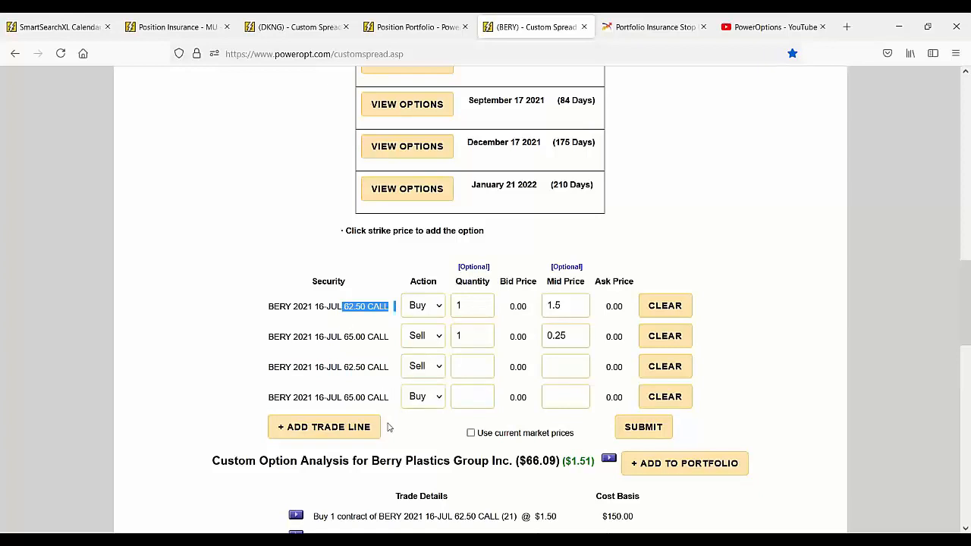
left_click_drag(294, 397, 389, 397)
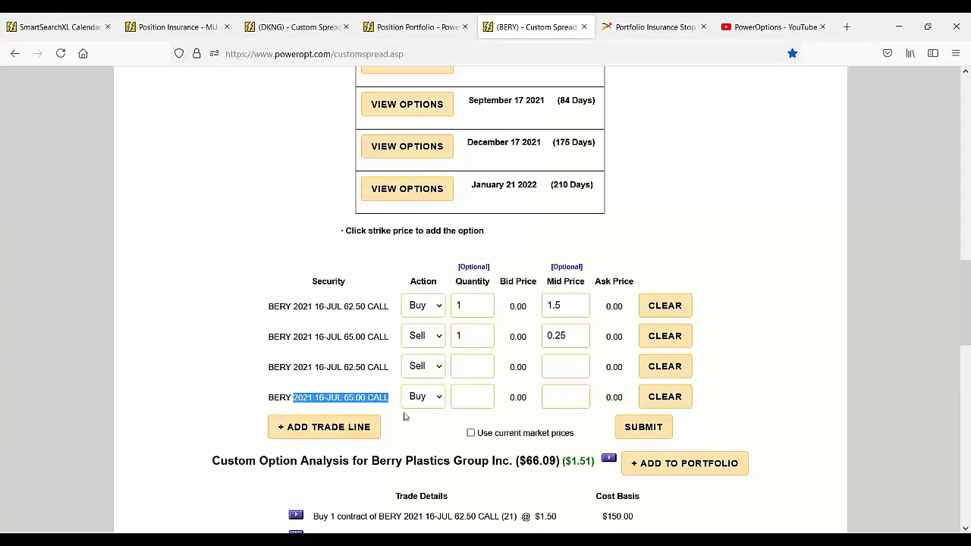
left_click(657, 429)
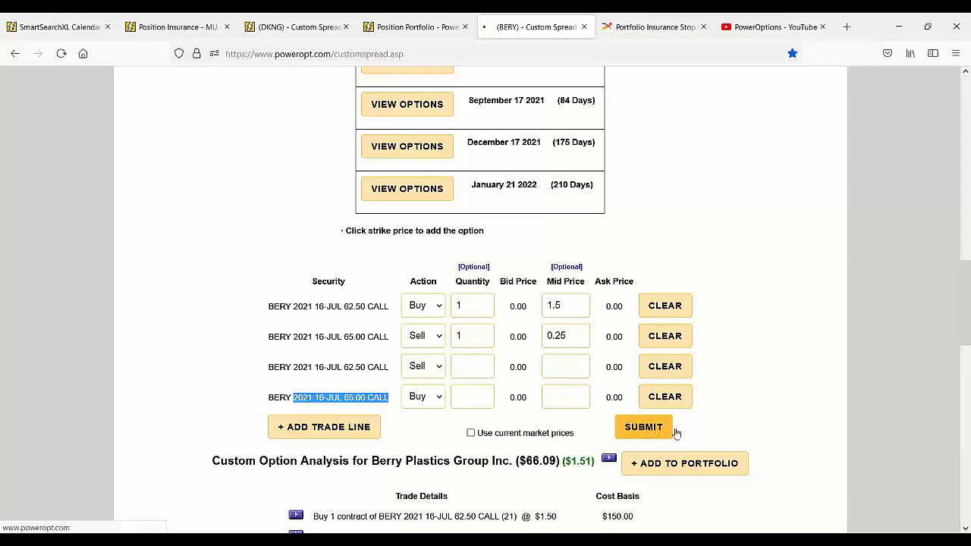
Examine the closed spread's trade details, total cost and profit/loss chart
scroll(781, 379, "down", 4)
scroll(779, 379, "down", 5)
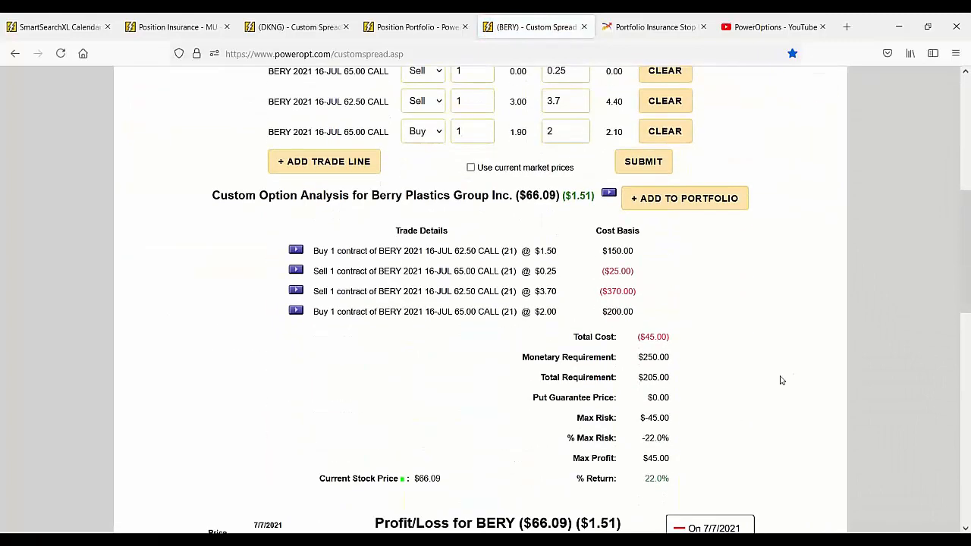
scroll(712, 288, "down", 3)
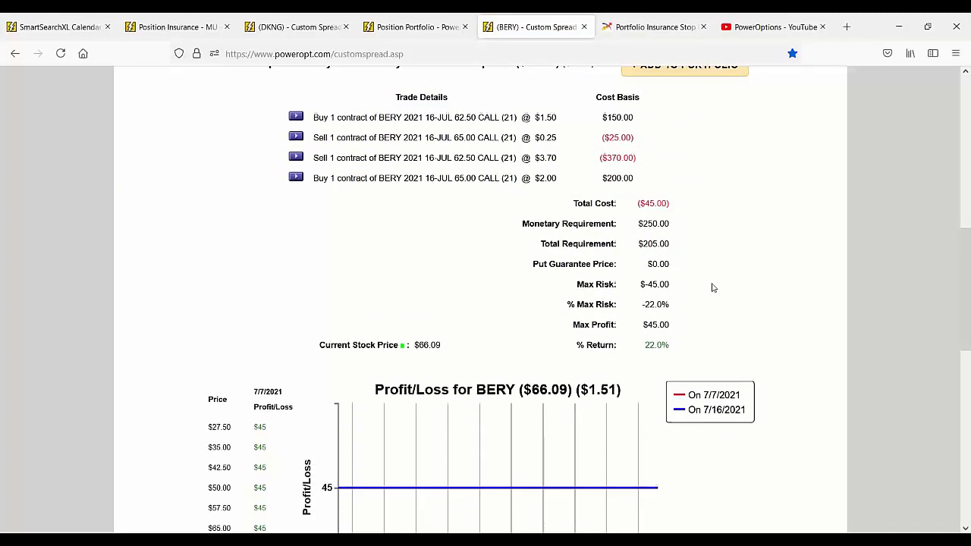
left_click_drag(634, 141, 683, 145)
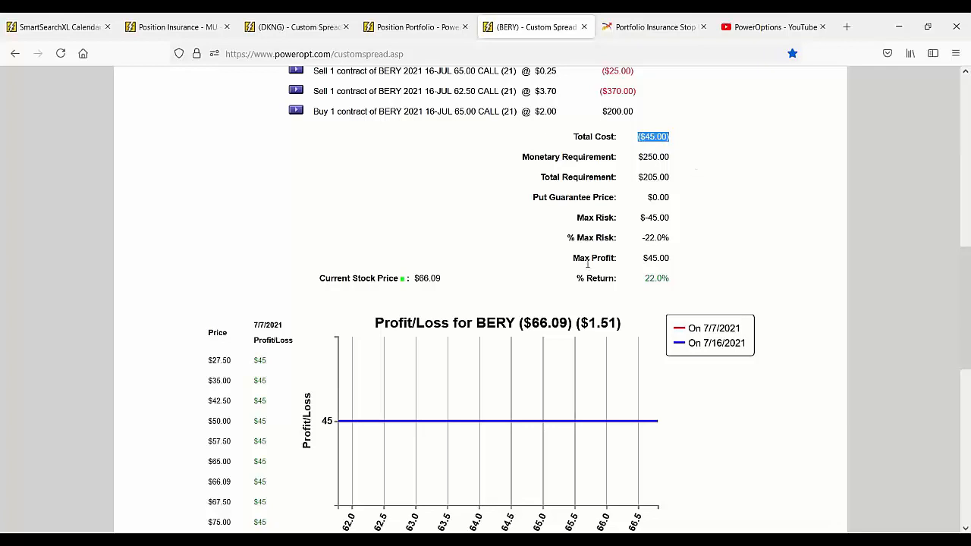
scroll(443, 262, "up", 3)
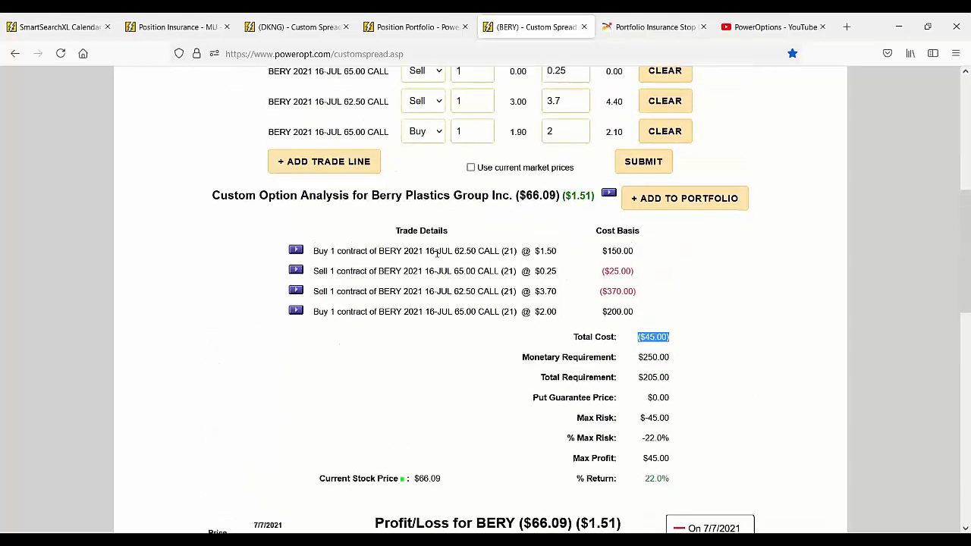
scroll(437, 254, "up", 2)
scroll(437, 254, "down", 2)
left_click(626, 339)
left_click_drag(626, 339, 687, 339)
Add the September 17 2021 65.00 and 67.50 calls to the BERY custom spread
scroll(556, 312, "up", 3)
left_click(576, 167)
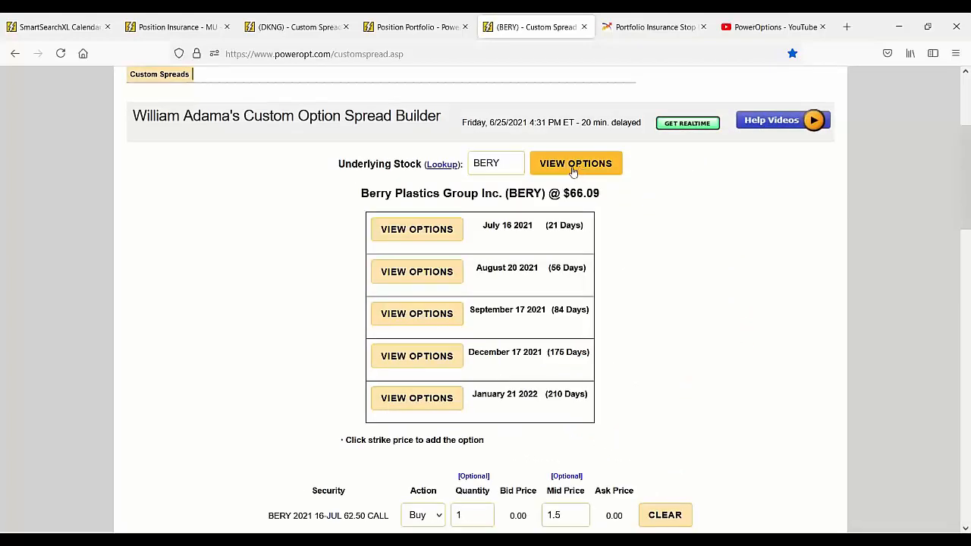
left_click(440, 317)
scroll(437, 317, "down", 3)
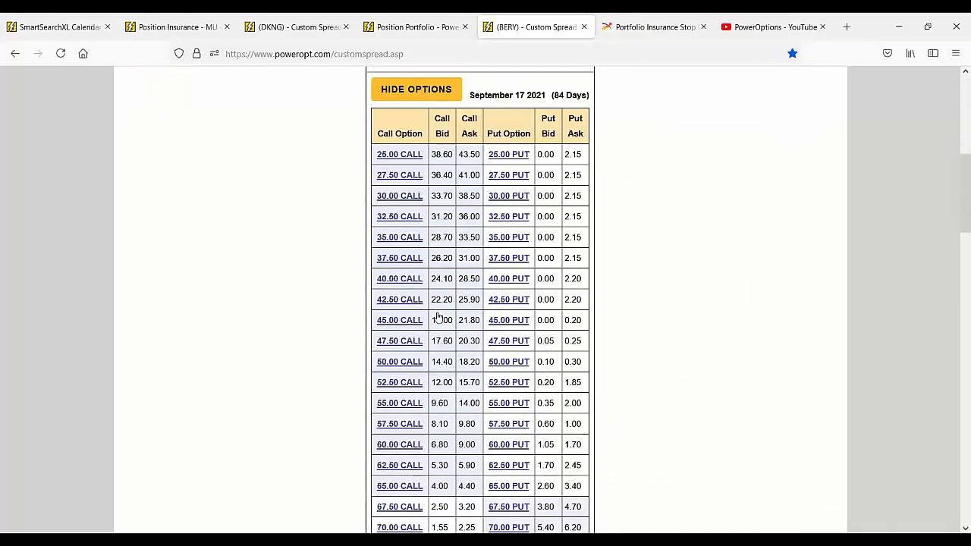
scroll(438, 317, "down", 4)
left_click(413, 311)
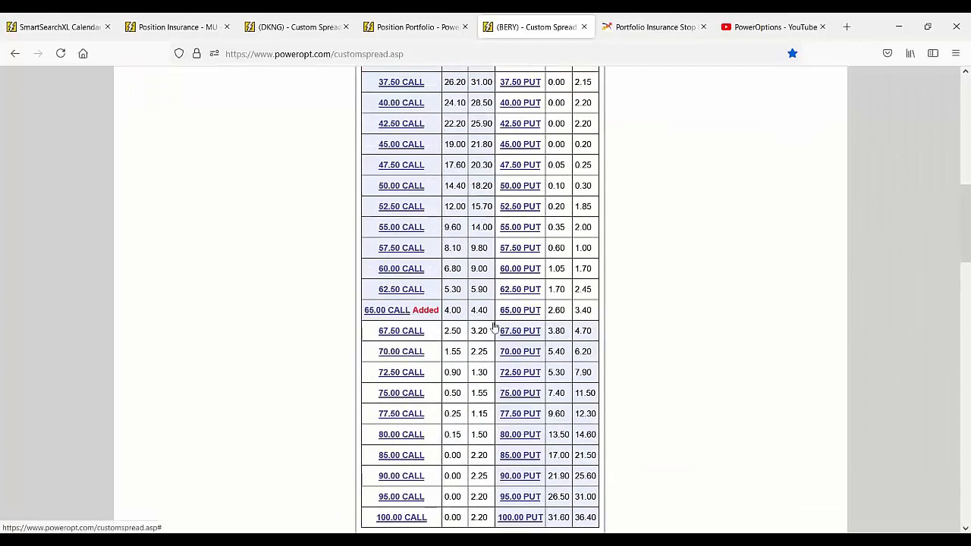
left_click(401, 331)
scroll(723, 317, "down", 3)
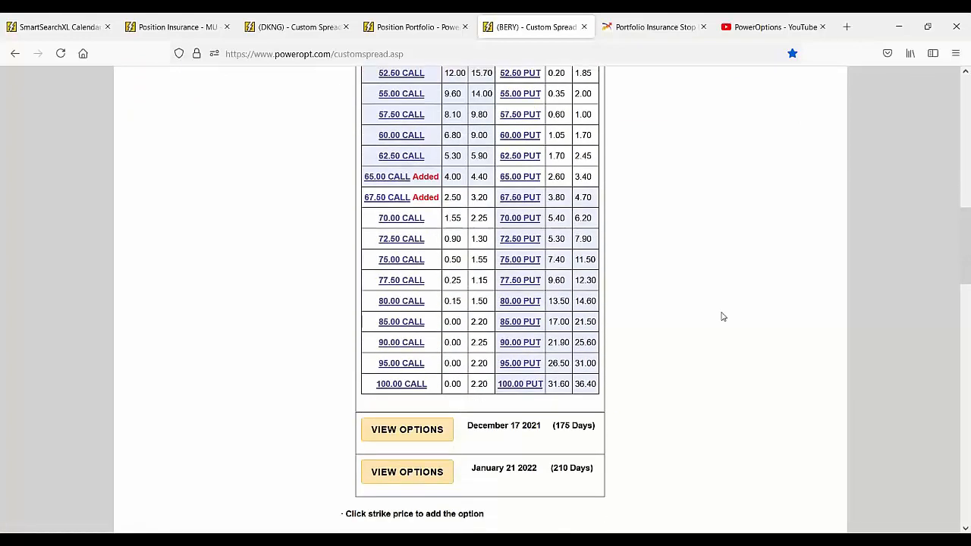
Replace the September 67.50 call leg with the September 17 2021 70.00 call and set that leg to Sell
scroll(722, 317, "down", 9)
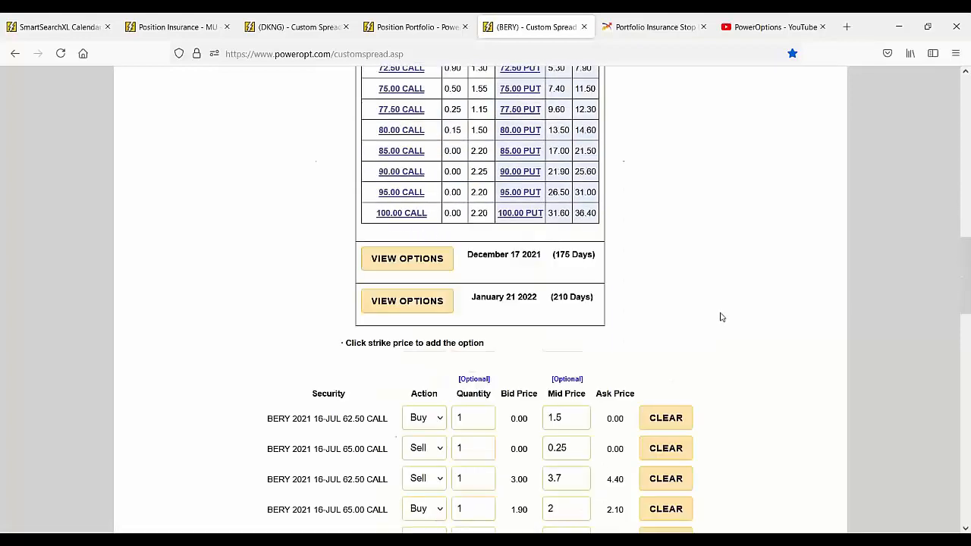
left_click(665, 340)
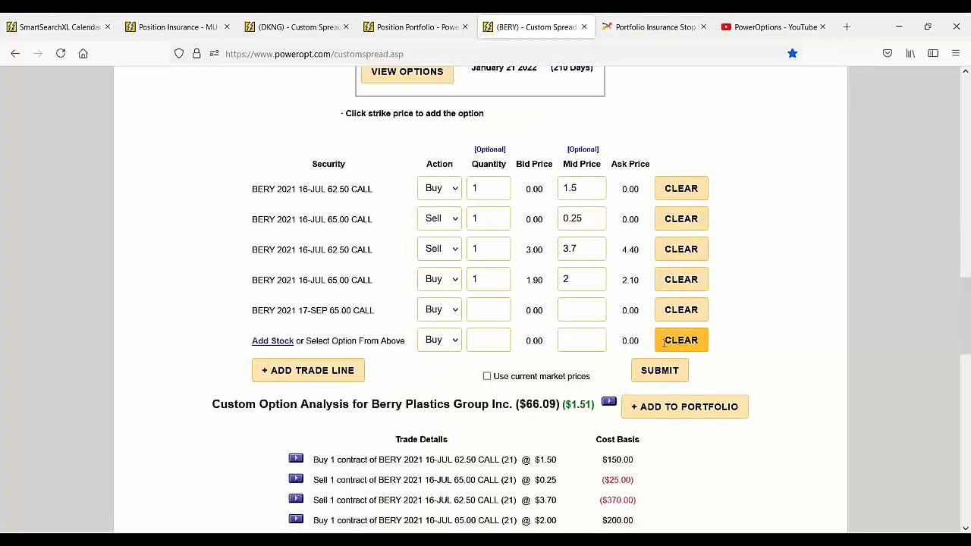
scroll(290, 276, "up", 9)
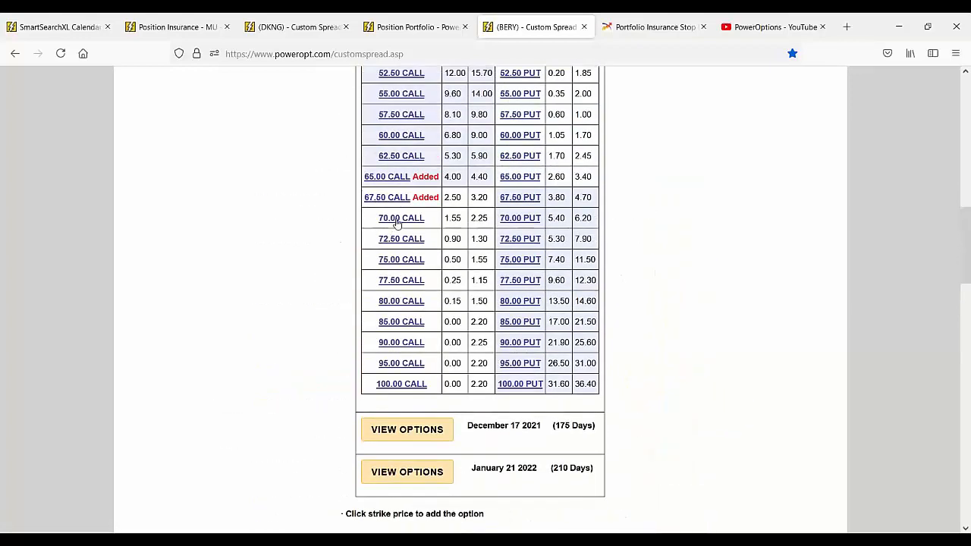
left_click(397, 219)
scroll(657, 242, "down", 12)
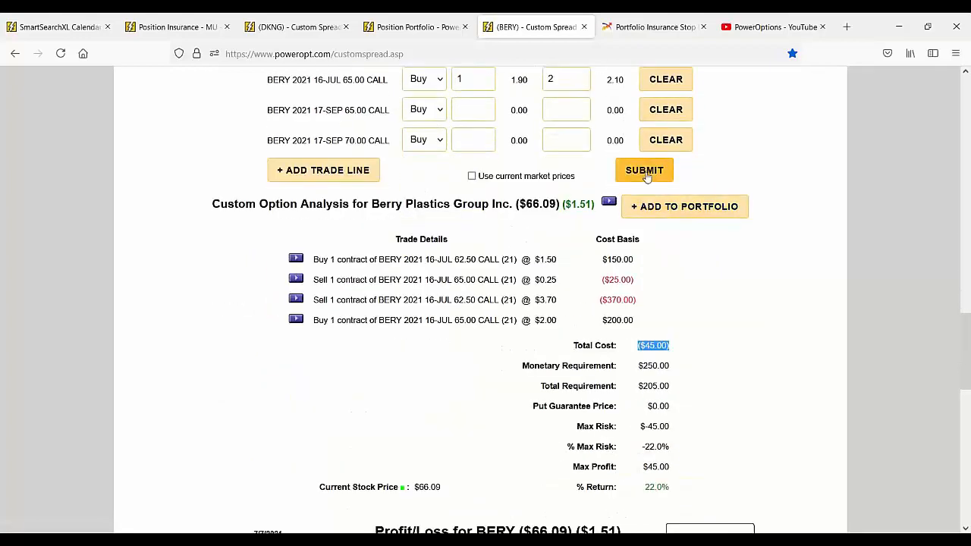
left_click(428, 146)
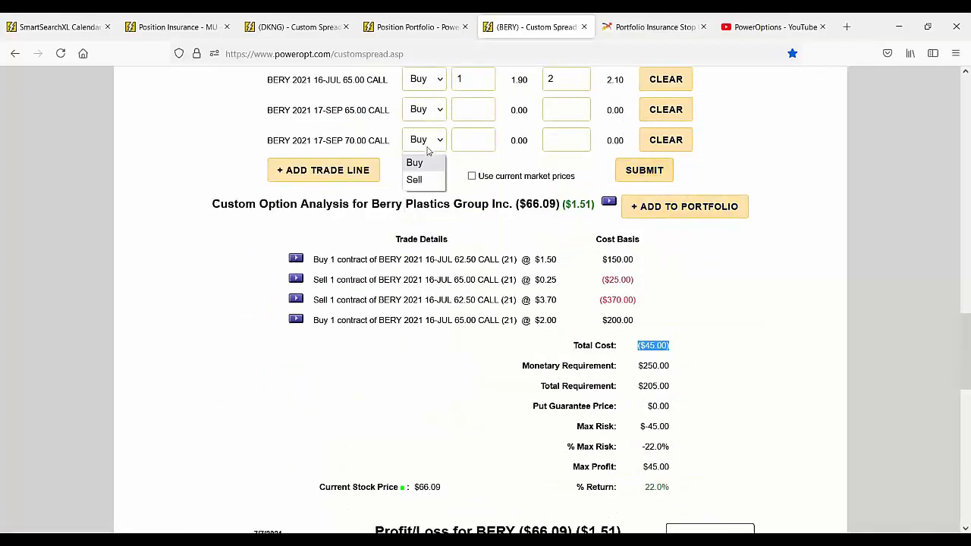
left_click(414, 180)
Check the opening and closing legs of the July 62.50 and 65.00 calls and submit the six-leg spread
scroll(425, 182, "up", 3)
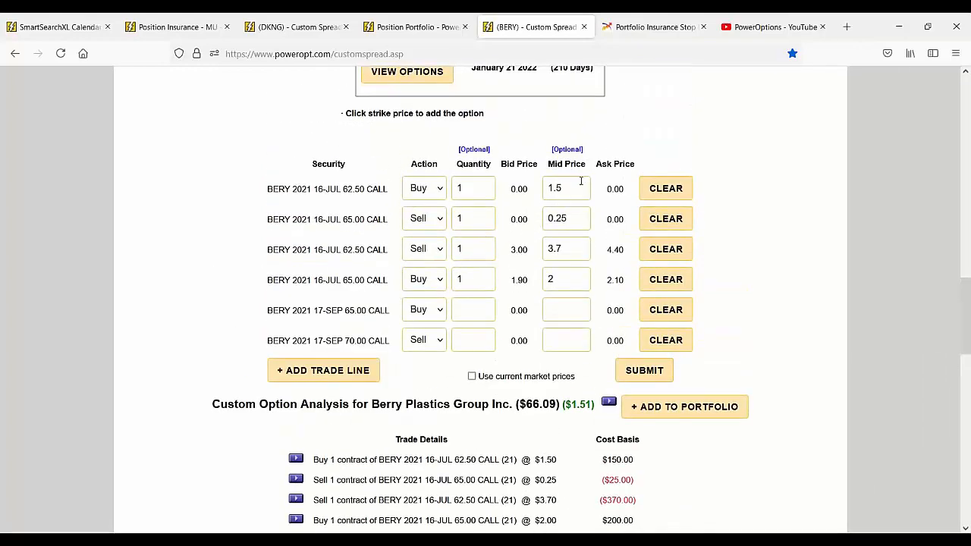
left_click_drag(559, 248, 517, 254)
left_click_drag(342, 188, 404, 195)
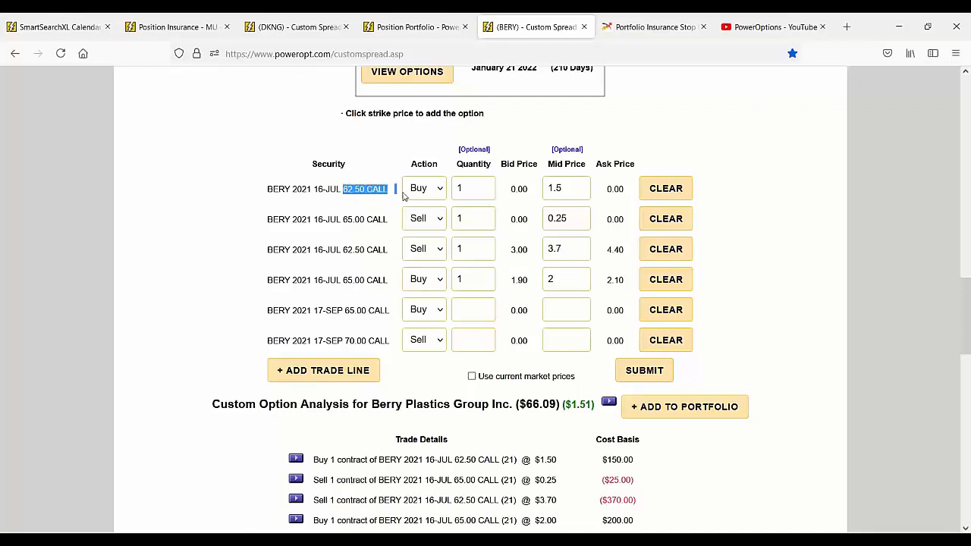
left_click_drag(343, 249, 387, 252)
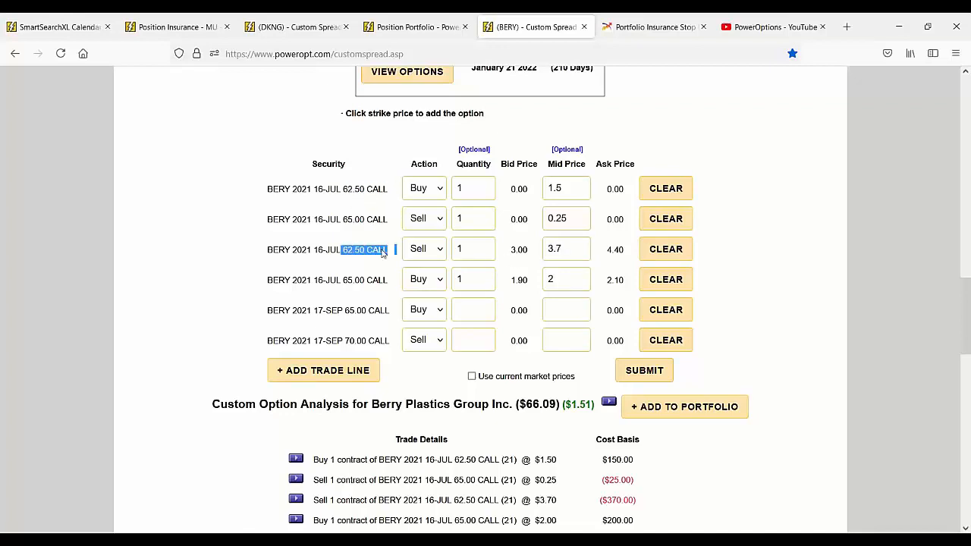
left_click_drag(344, 280, 392, 275)
left_click(343, 219)
left_click_drag(342, 219, 402, 229)
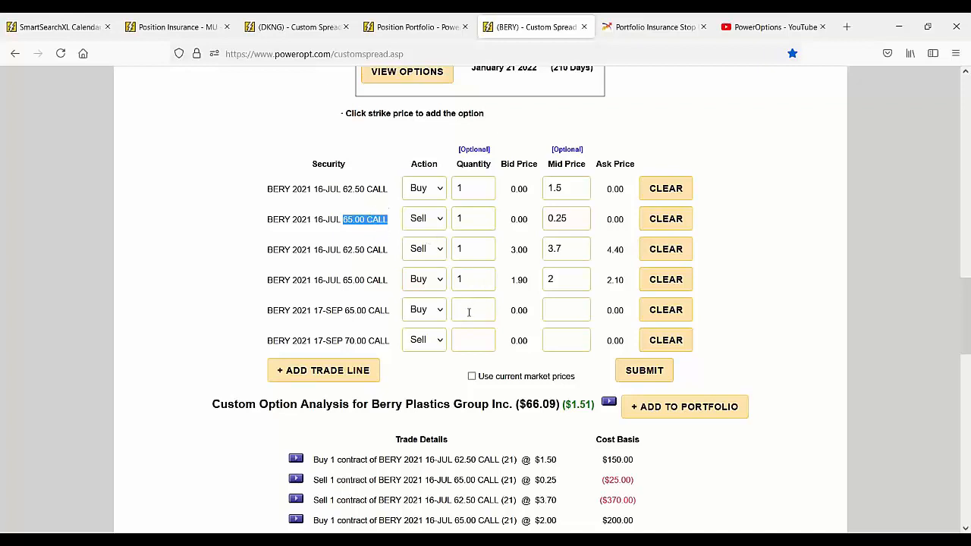
left_click(644, 370)
Examine the rolled spread's total cost, the cost basis of its July and September legs, and its break-even price
scroll(361, 305, "down", 3)
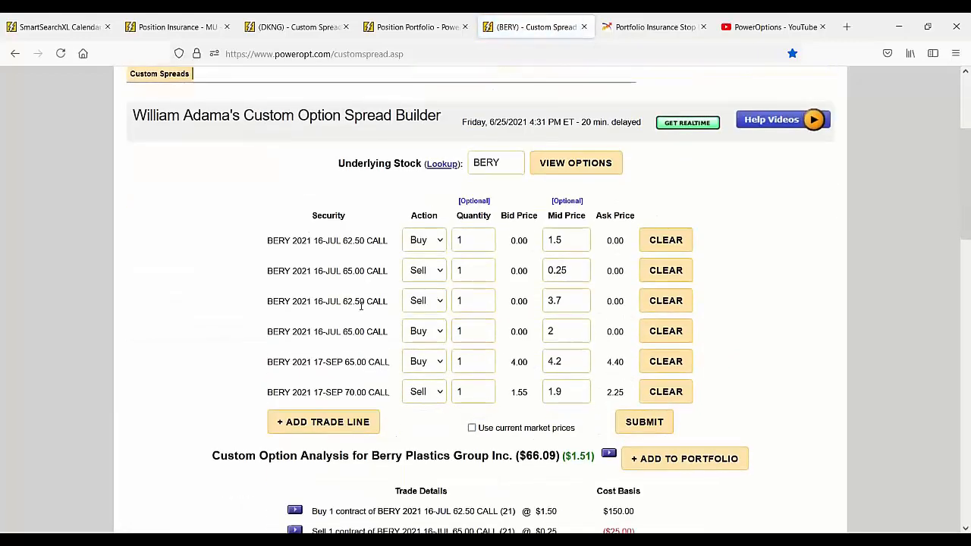
scroll(361, 306, "down", 4)
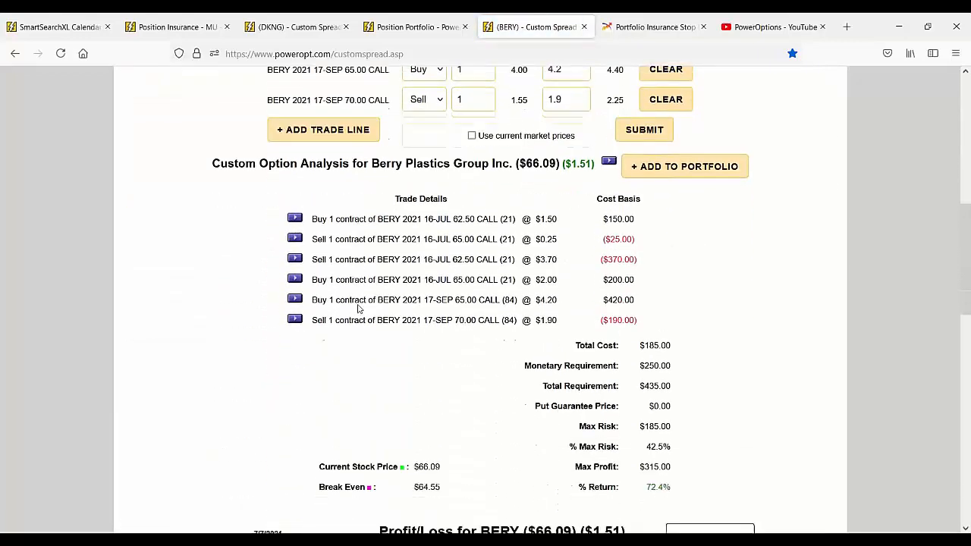
left_click_drag(639, 304, 686, 311)
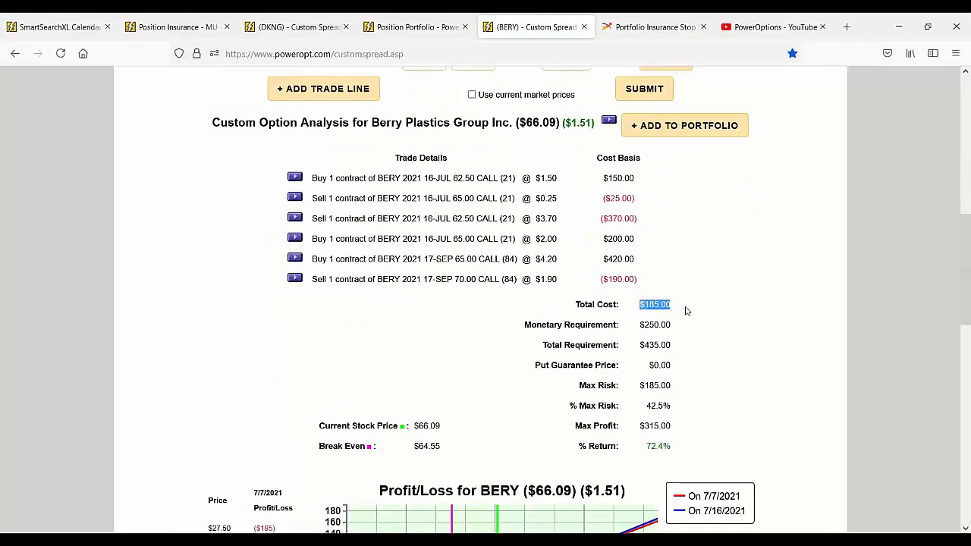
left_click_drag(596, 177, 711, 252)
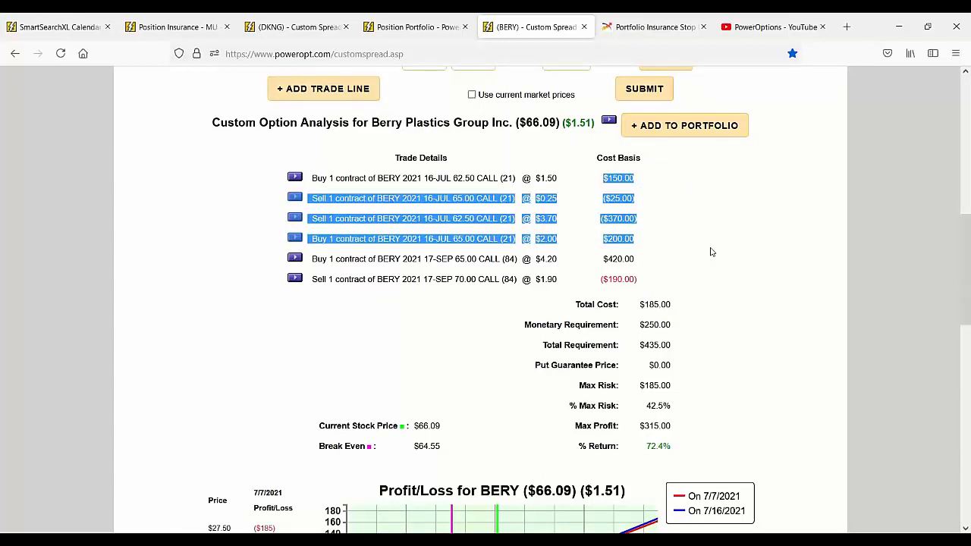
left_click_drag(602, 260, 676, 267)
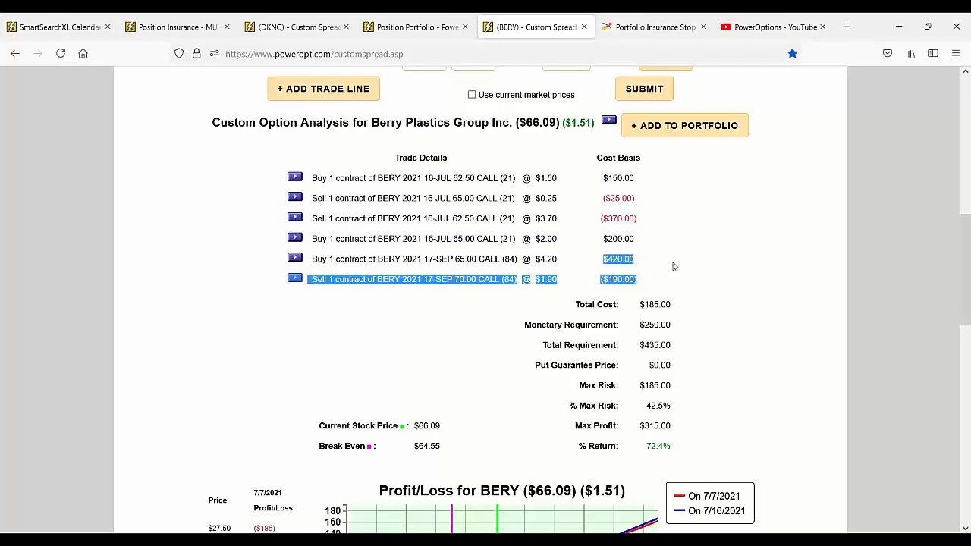
left_click_drag(640, 304, 672, 305)
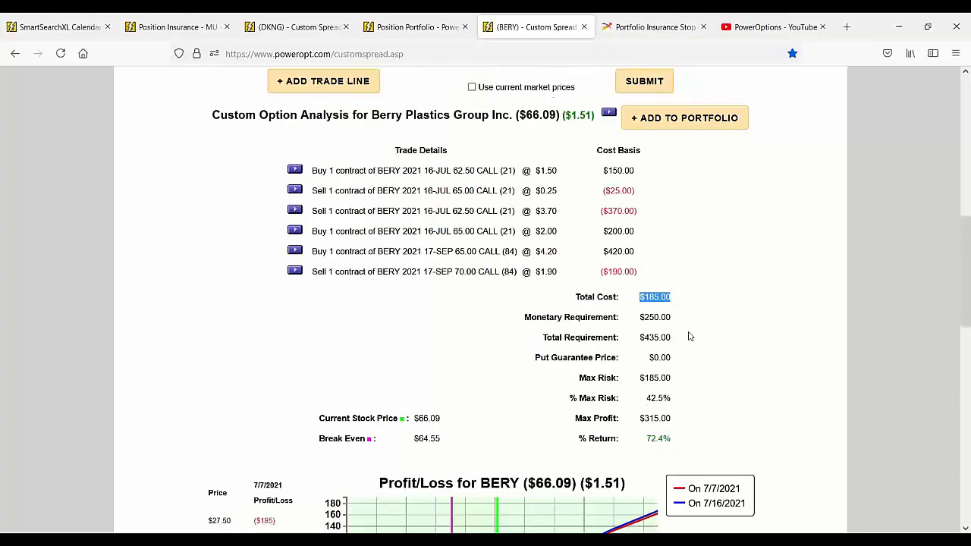
scroll(690, 336, "down", 5)
left_click_drag(414, 248, 450, 257)
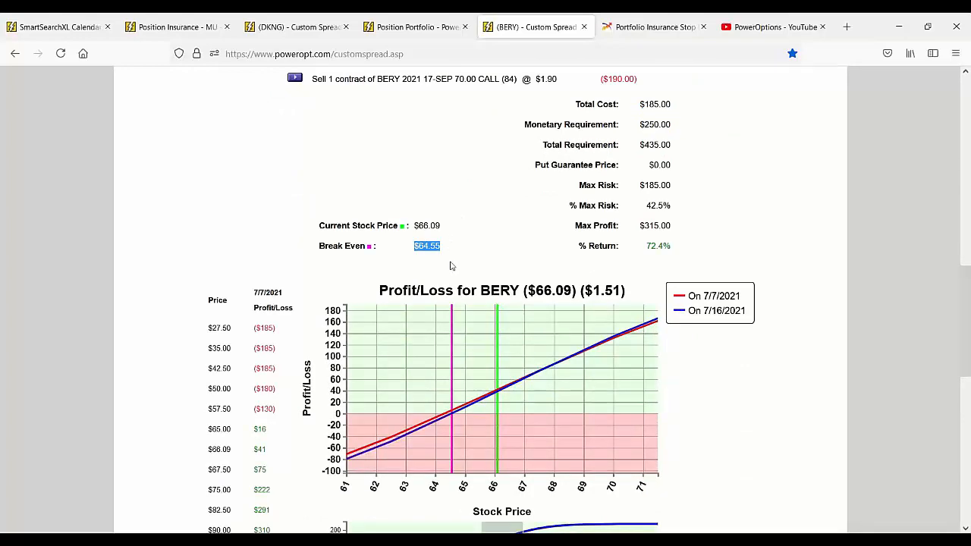
scroll(449, 265, "up", 5)
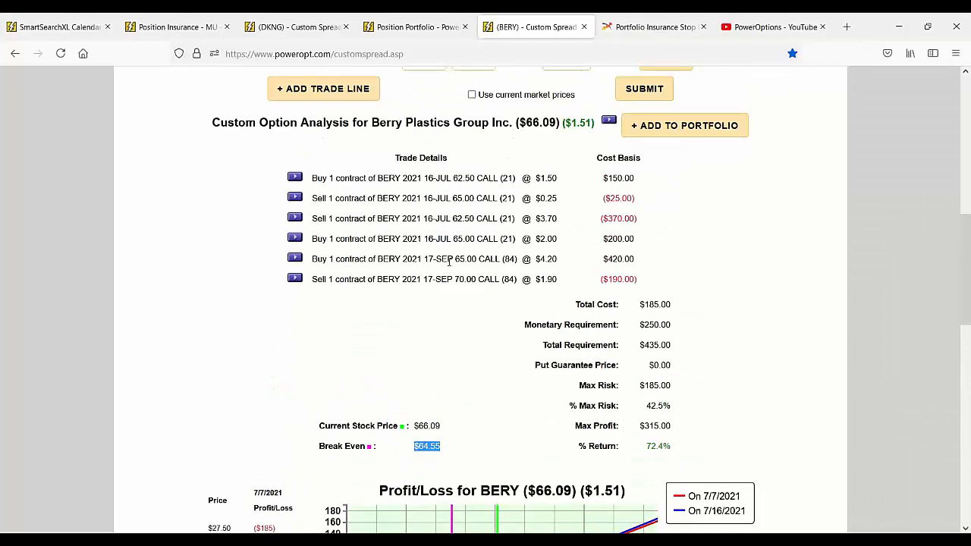
scroll(450, 262, "up", 5)
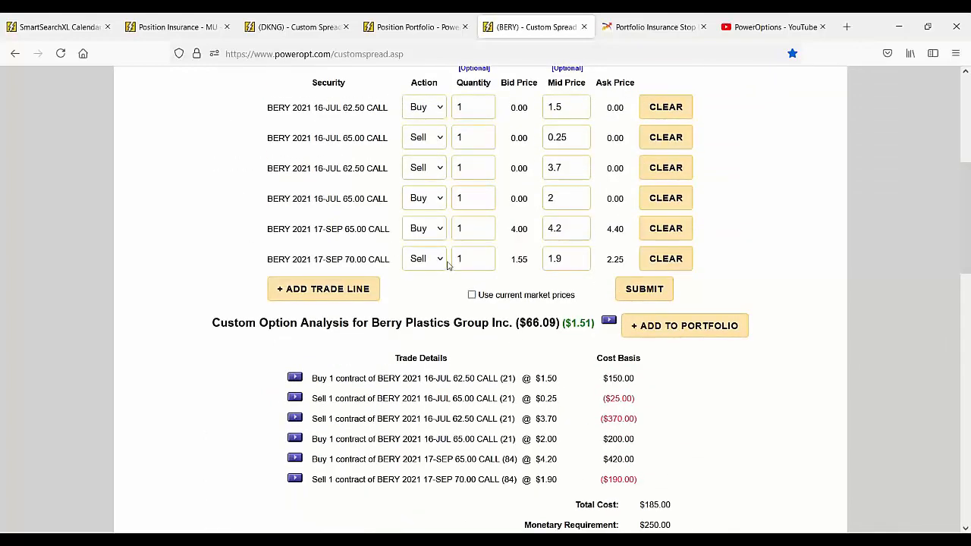
scroll(448, 263, "down", 10)
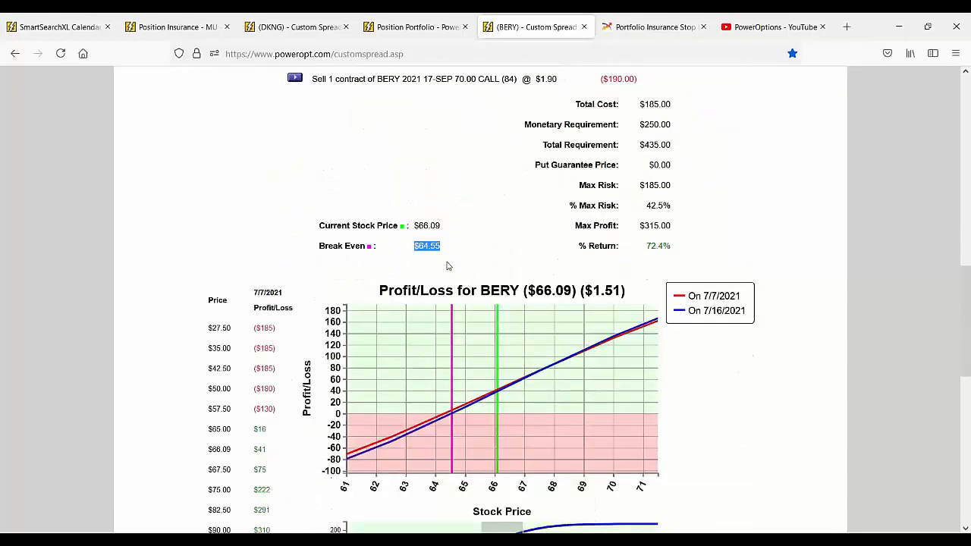
Examine the rolled spread's profit/loss chart and expected profit/loss section, and compare them with the total cost
mouse_move(449, 377)
scroll(504, 391, "down", 3)
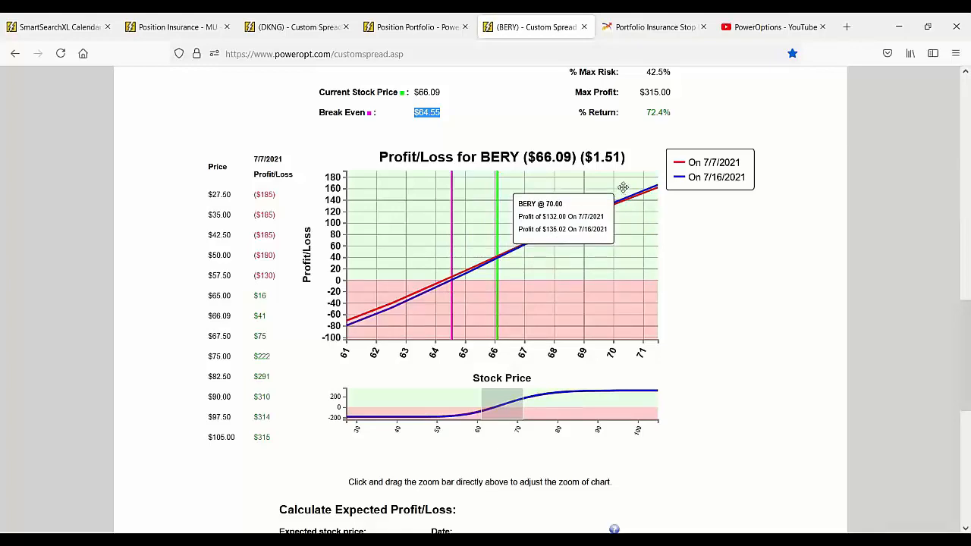
scroll(622, 188, "up", 1)
scroll(617, 189, "down", 3)
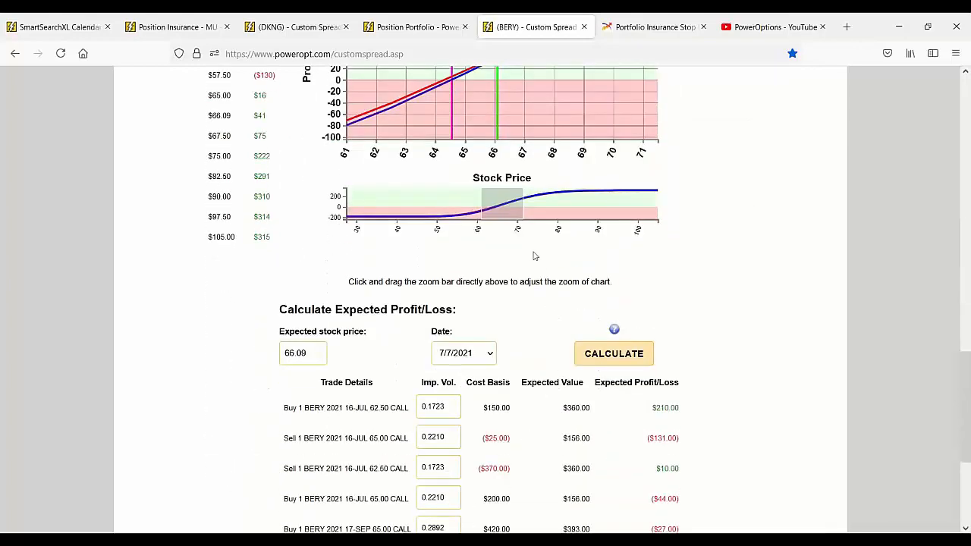
left_click_drag(308, 352, 261, 354)
left_click(351, 407)
left_click_drag(345, 407, 389, 408)
scroll(384, 372, "up", 7)
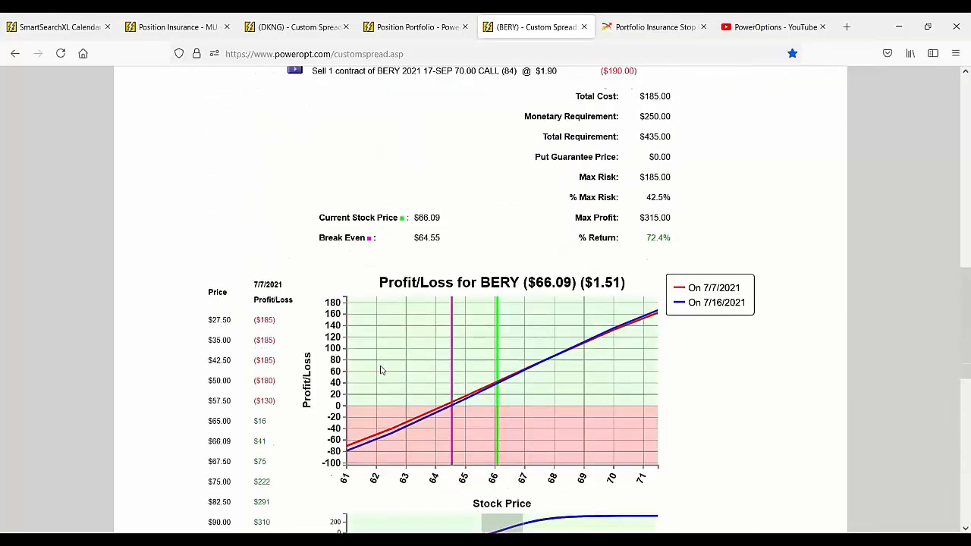
left_click_drag(640, 304, 697, 310)
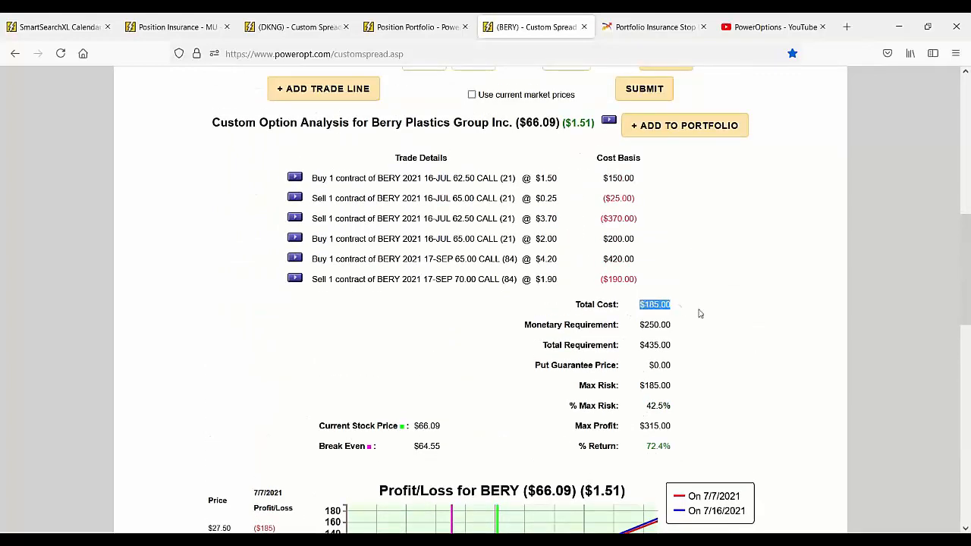
Clear the four July 62.50 and 65.00 call legs from the spread, keeping only the two September legs
scroll(717, 315, "up", 1)
scroll(717, 315, "up", 5)
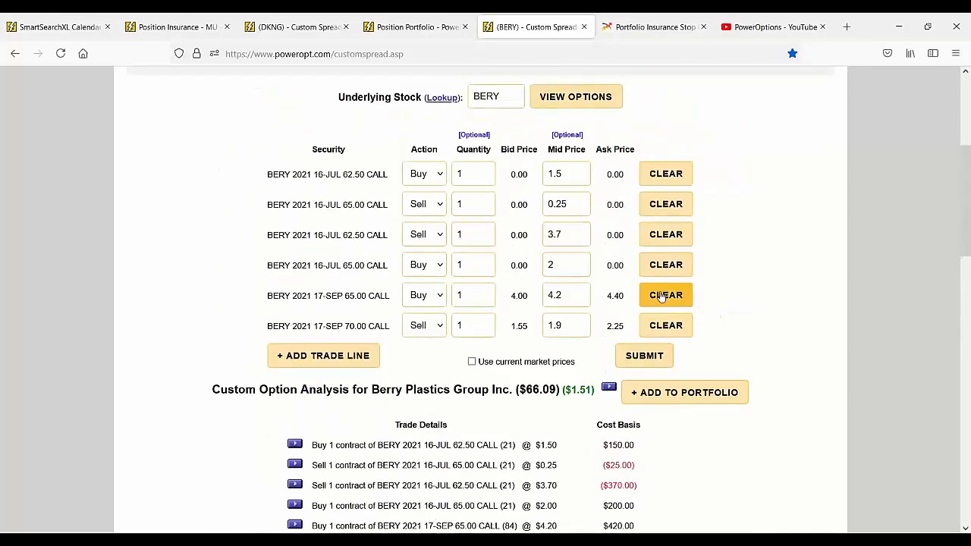
left_click(667, 269)
left_click(679, 235)
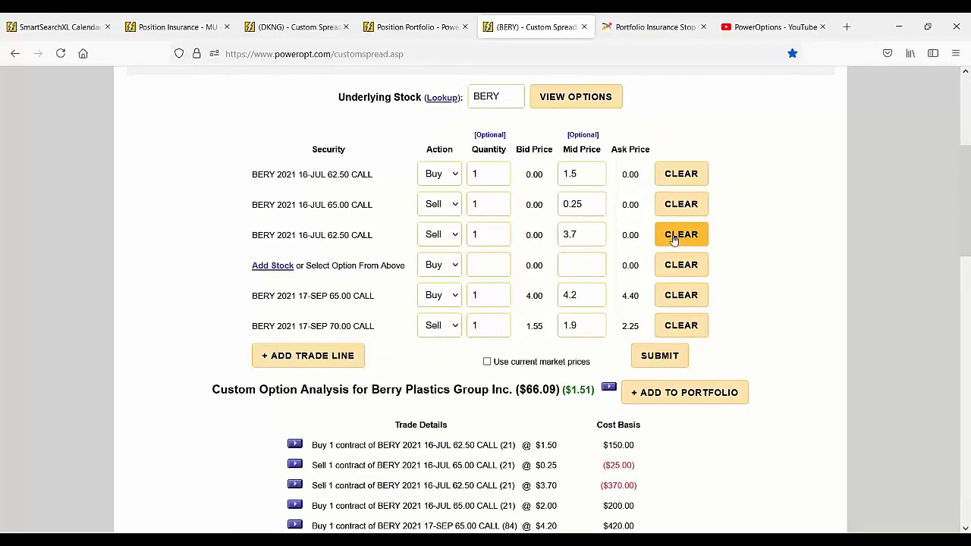
left_click(687, 203)
left_click(687, 173)
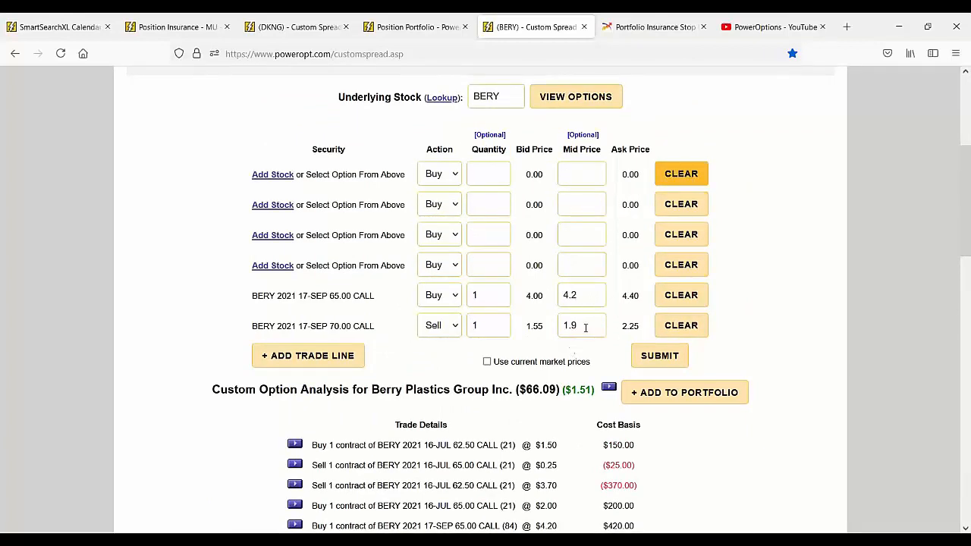
Set the price of the September 70.00 call leg to 2.35 and submit the two-leg September spread
left_click(584, 325)
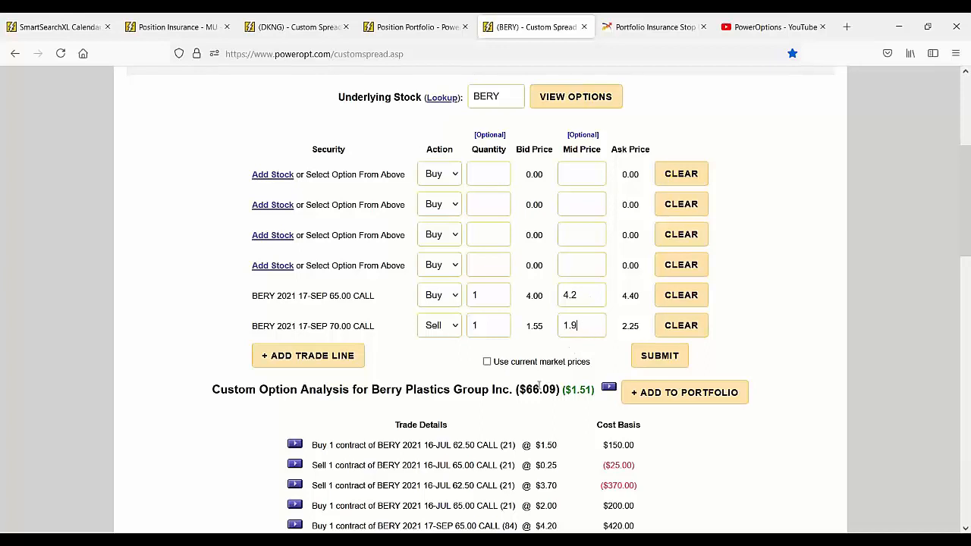
key("BackSpace")
key("BackSpace")
key("BackSpace")
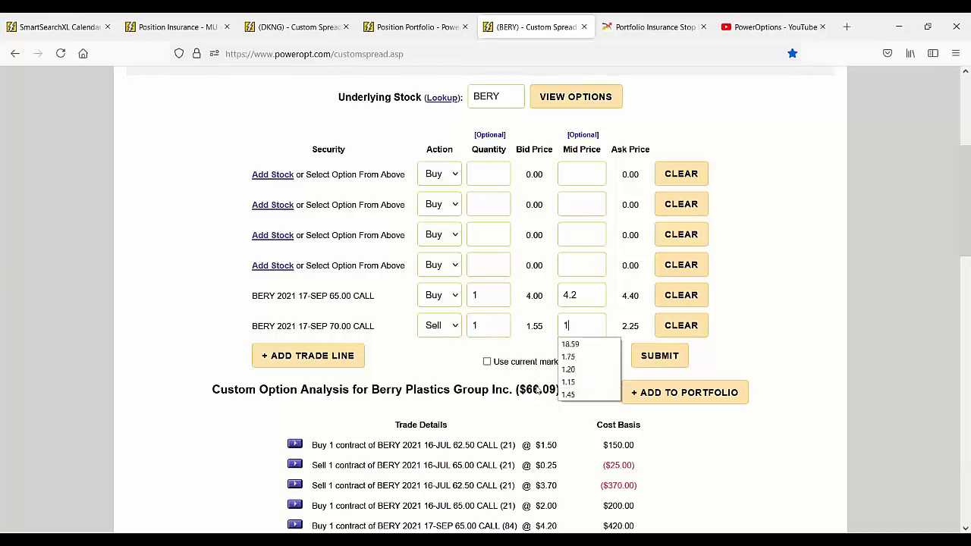
type("2.35")
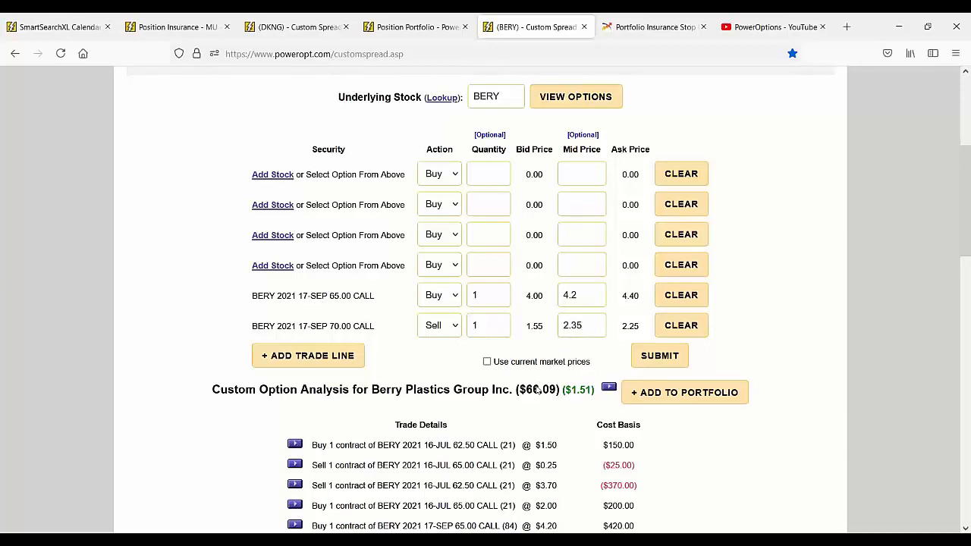
left_click(672, 355)
Examine the September spread's leg prices, total cost, break-even, maximum profit and profit/loss chart
scroll(672, 285, "down", 3)
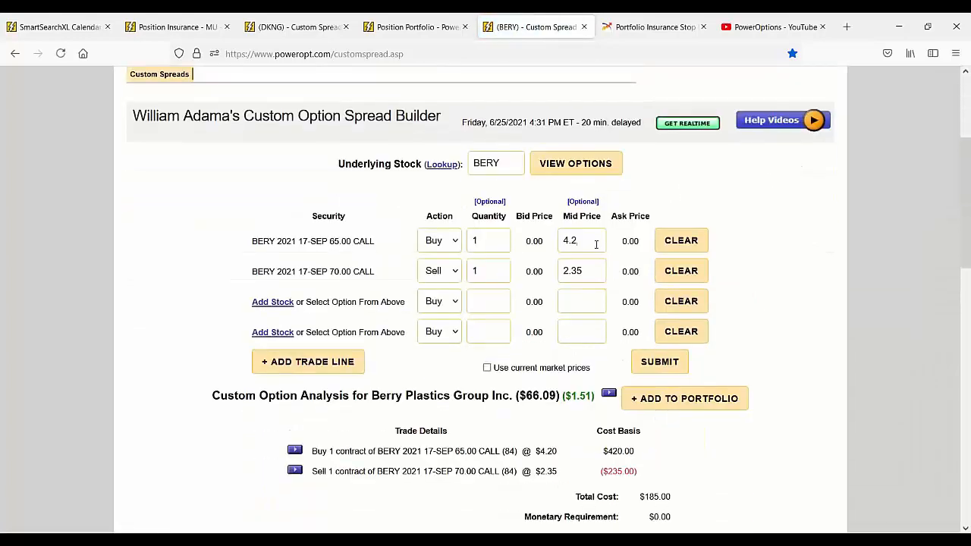
left_click_drag(584, 241, 562, 241)
left_click_drag(591, 273, 546, 269)
scroll(638, 308, "down", 3)
left_click_drag(638, 298, 665, 300)
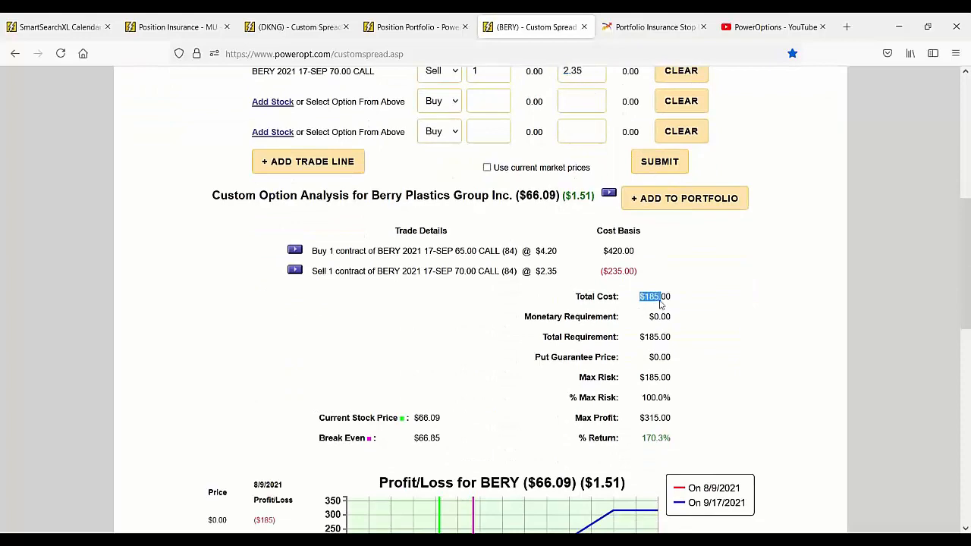
scroll(699, 329, "down", 4)
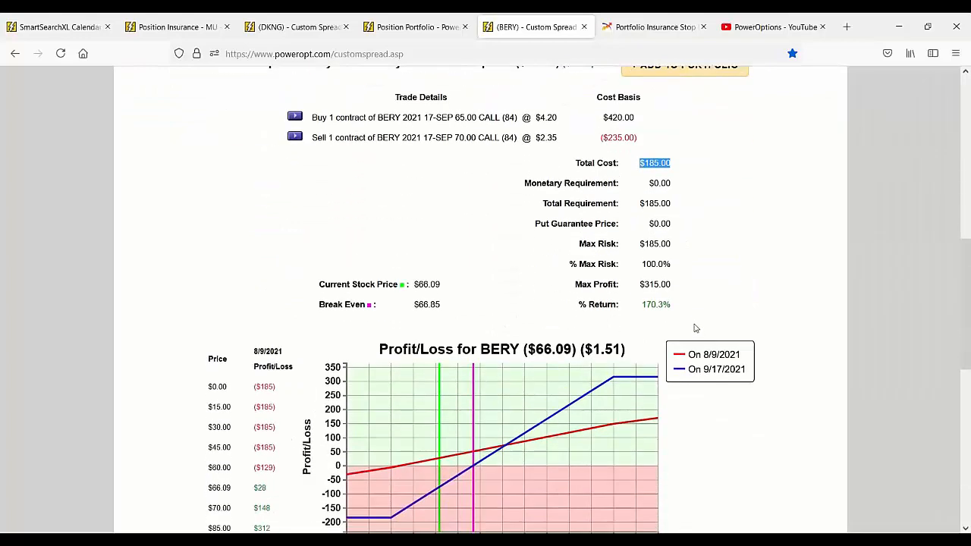
left_click_drag(416, 171, 455, 178)
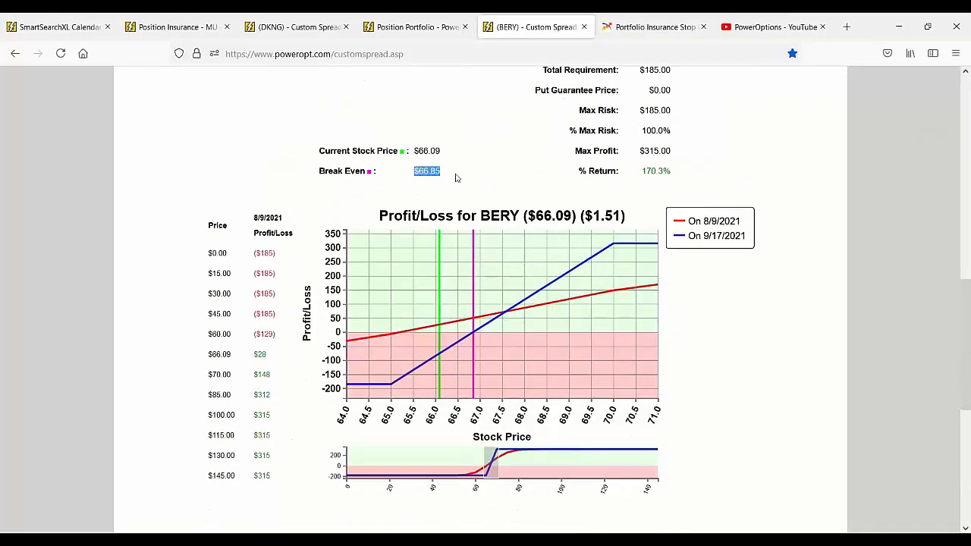
mouse_move(464, 331)
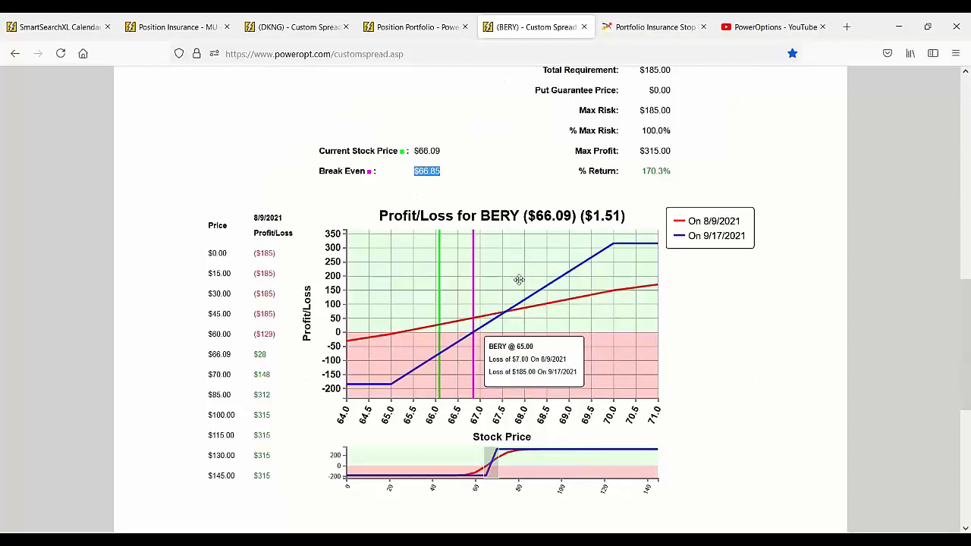
mouse_move(559, 229)
scroll(562, 236, "up", 1)
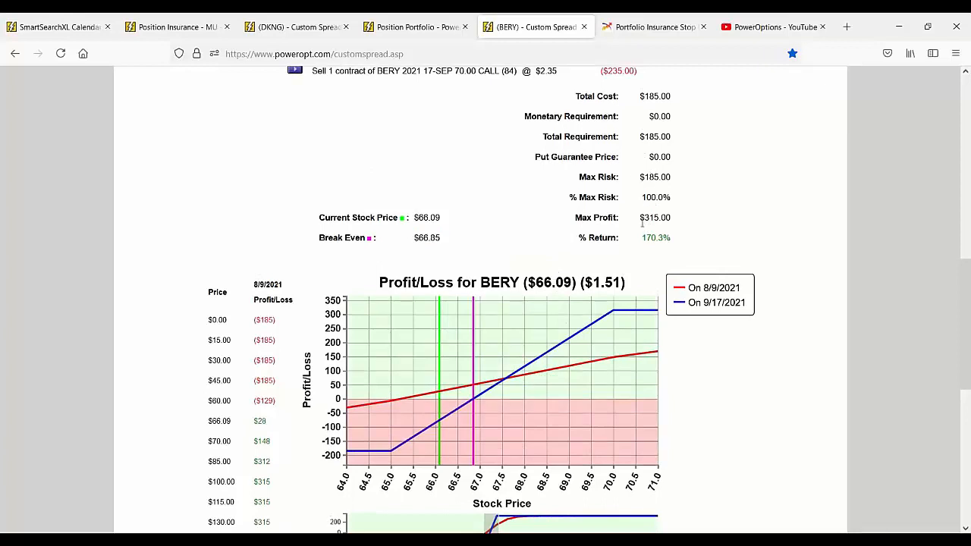
Examine the maximum profit and maximum risk of the September 65.00/70.00 call spread
left_click_drag(640, 218, 670, 218)
left_click(645, 217)
left_click_drag(640, 218, 690, 215)
left_click_drag(640, 176, 695, 186)
left_click(697, 203)
Compare the BERY spread's effective cost per share in the position portfolio with the September 65.00 call's price in the custom spread
scroll(696, 202, "up", 5)
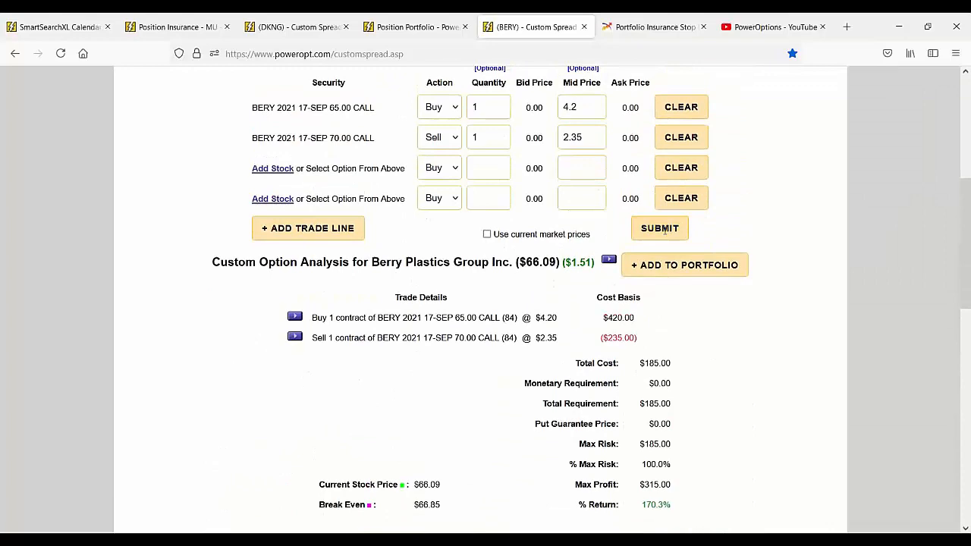
left_click(415, 29)
left_click_drag(487, 296, 514, 294)
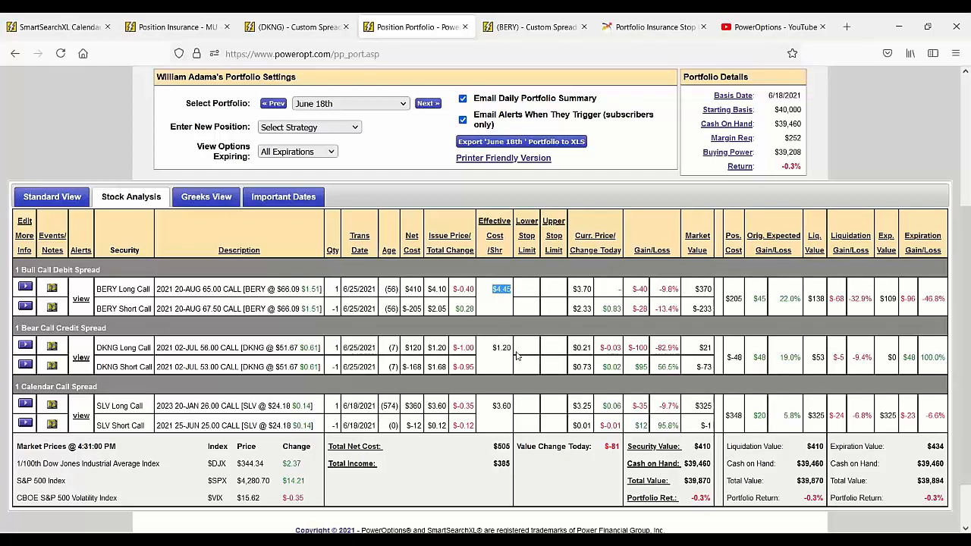
left_click(528, 17)
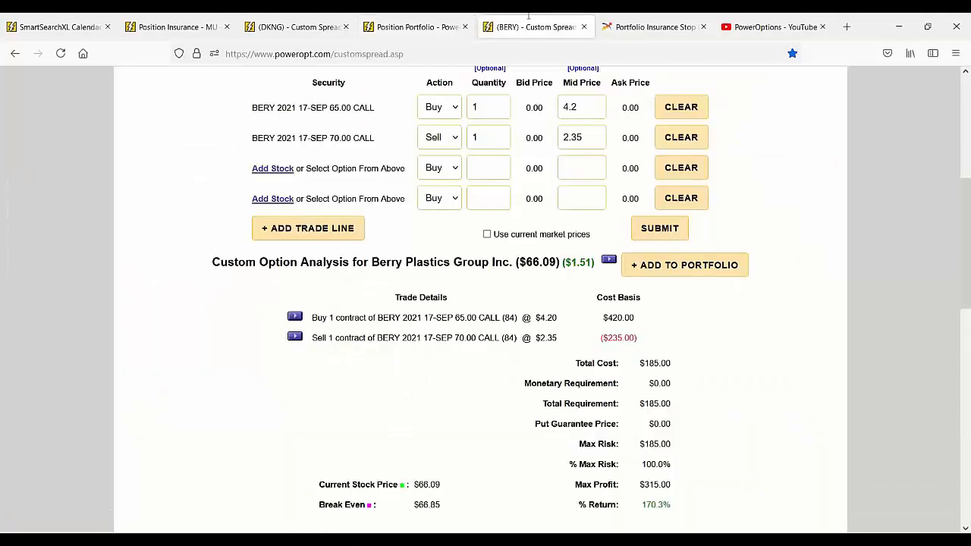
left_click_drag(584, 107, 558, 112)
left_click_drag(253, 108, 391, 120)
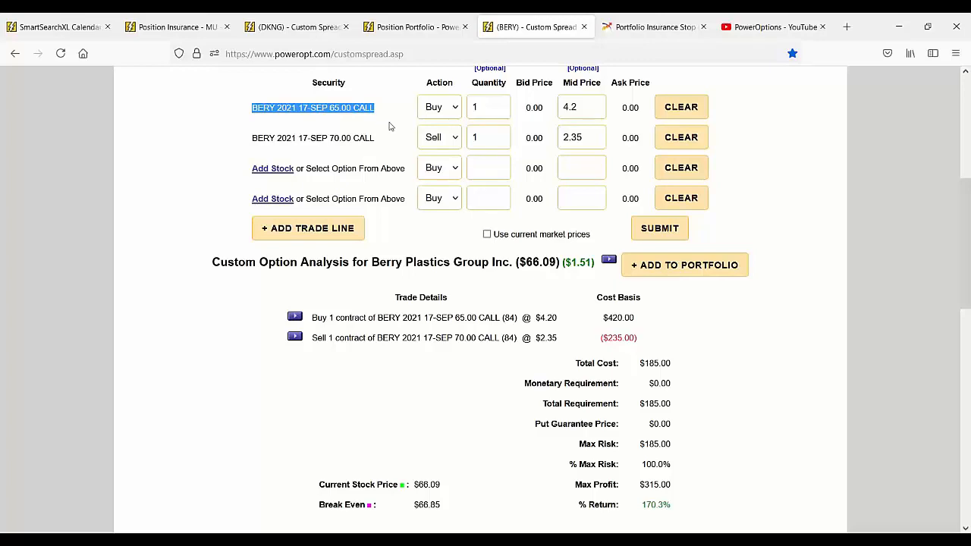
Review the September spread's maximum risk again alongside its break-even and profit/loss chart
scroll(531, 220, "down", 5)
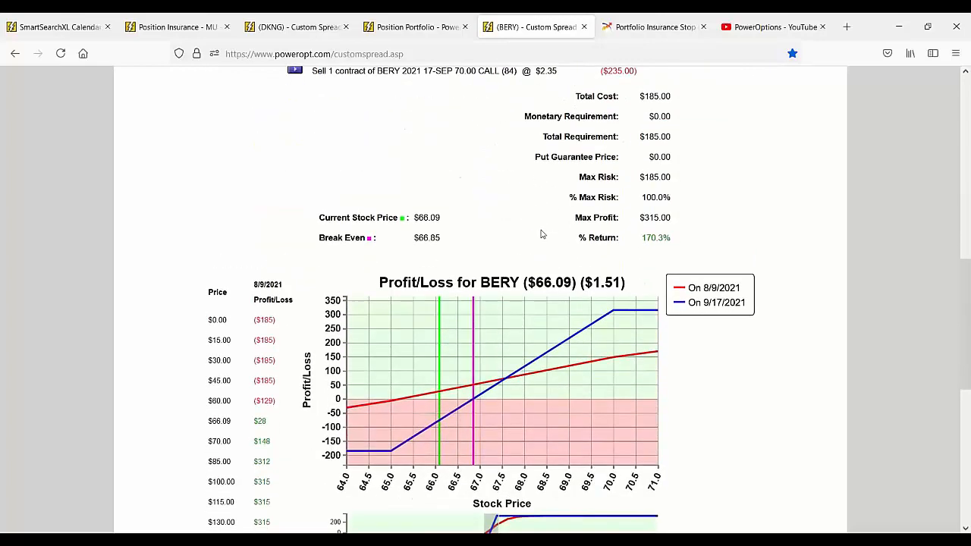
left_click_drag(635, 179, 706, 174)
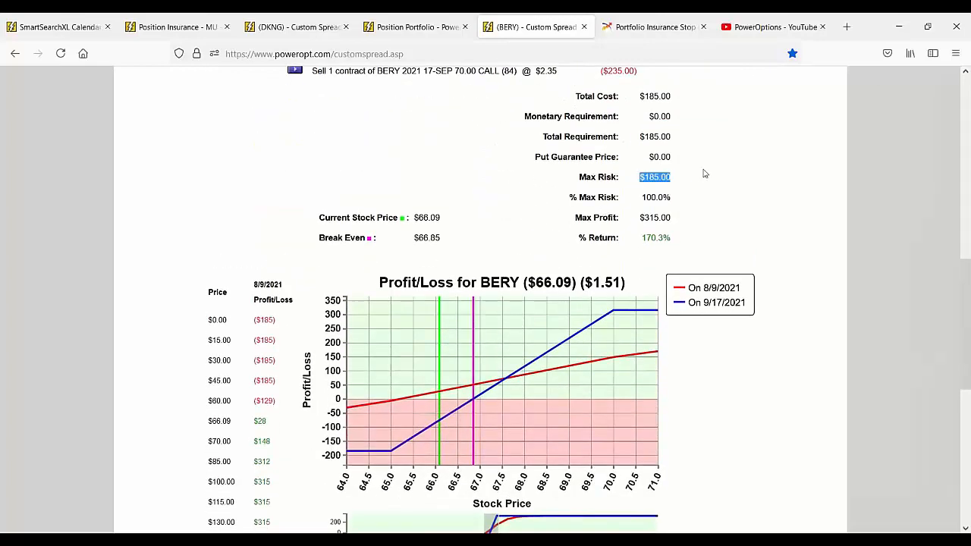
left_click(626, 223)
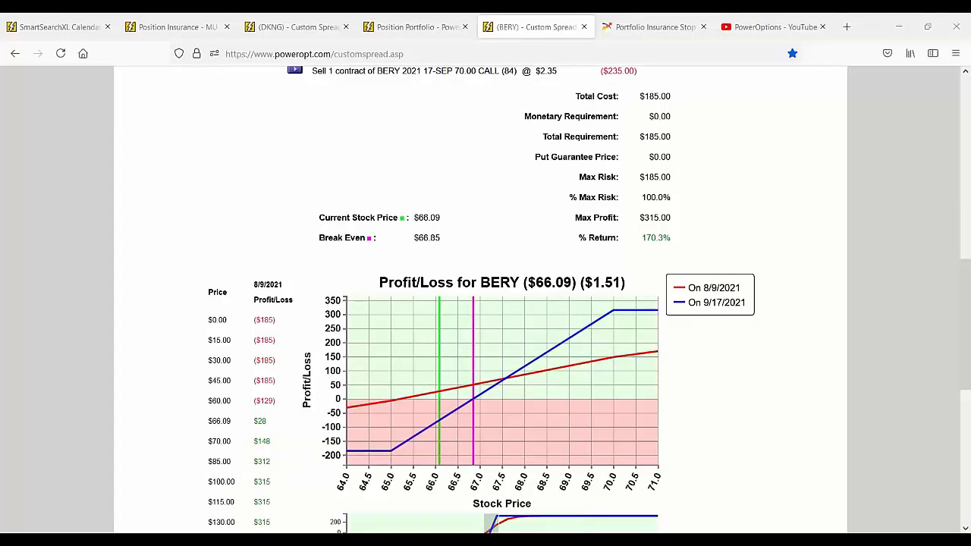
Open the My Home page and look over its watchlist, market summaries and next free coaching time
scroll(776, 217, "up", 8)
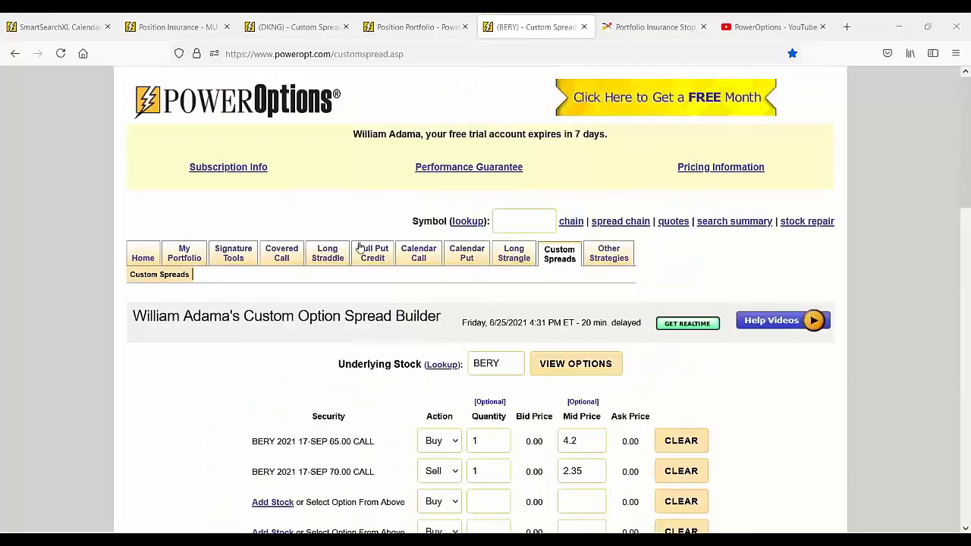
left_click(144, 260)
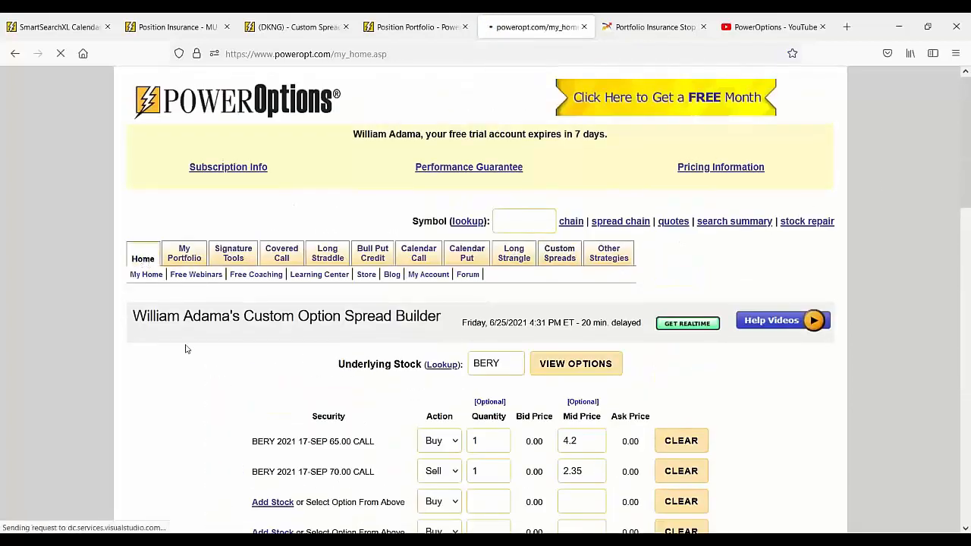
scroll(499, 301, "down", 5)
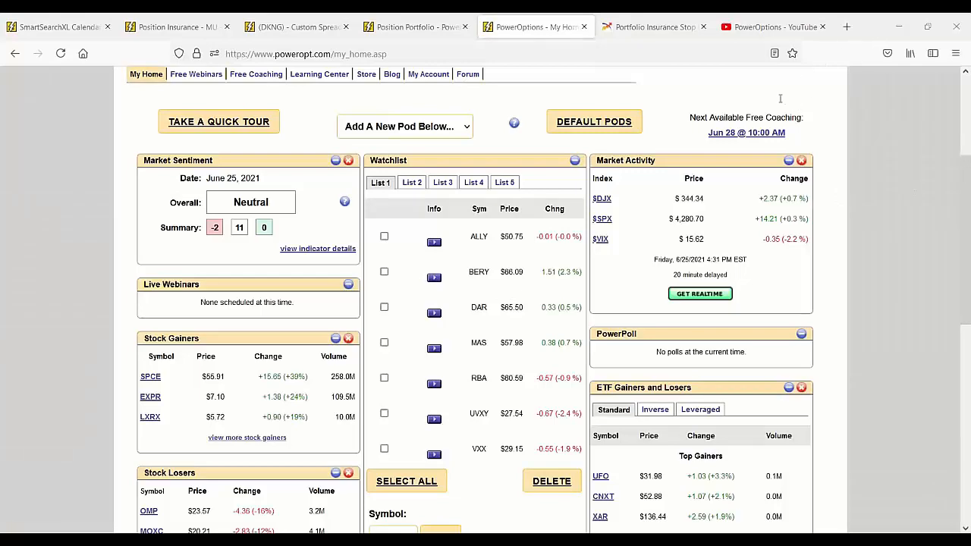
scroll(602, 296, "up", 3)
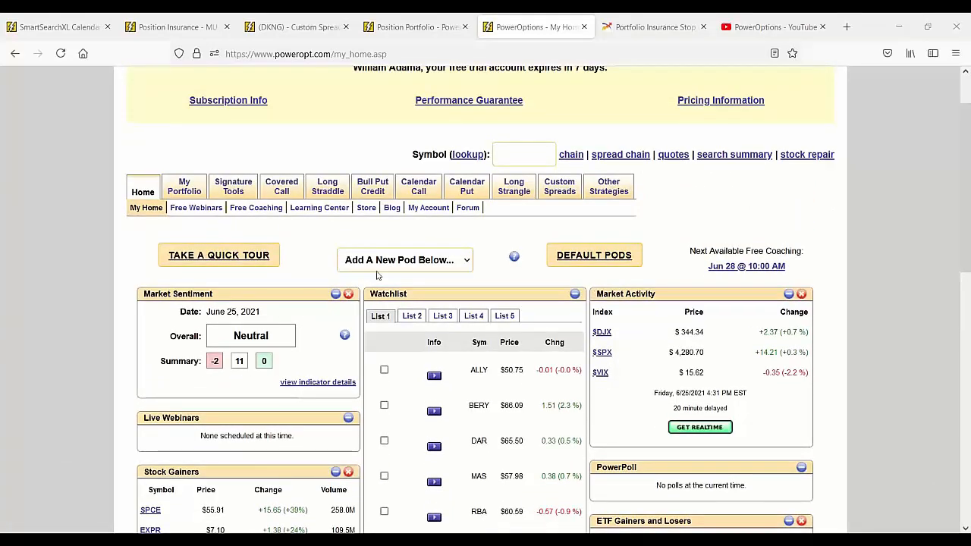